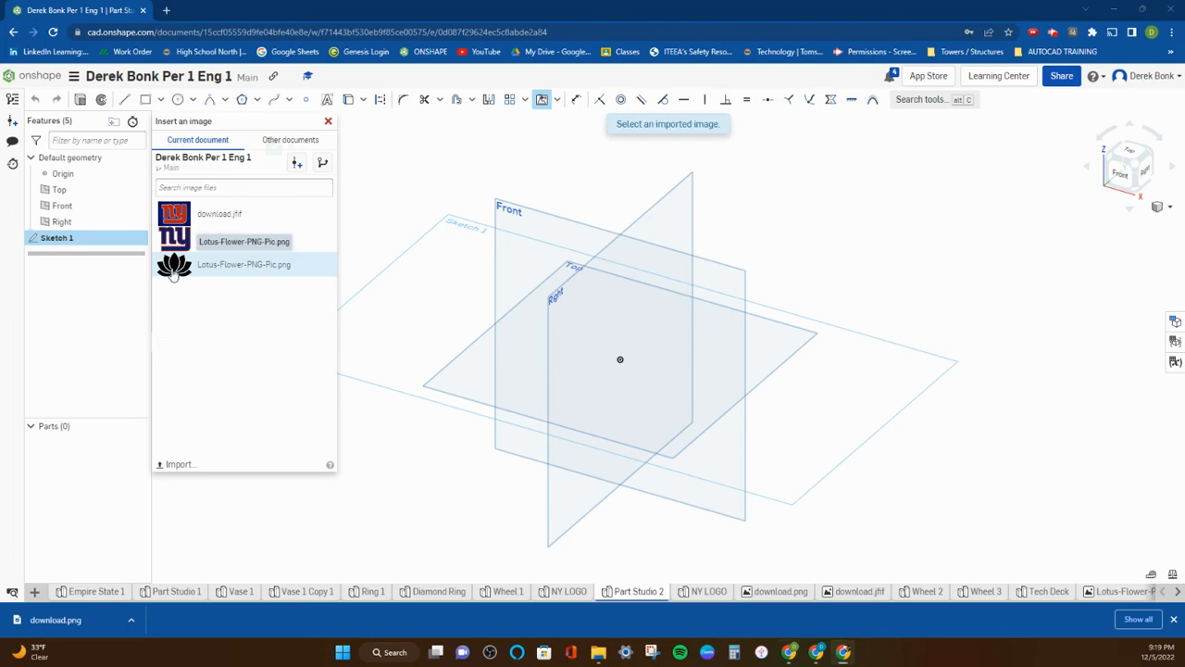
Step: Place the Lotus-Flower-PNG-Pic.png image across the Top plane sketch and finish the sketch
left_click(173, 269)
left_click_drag(425, 361, 924, 339)
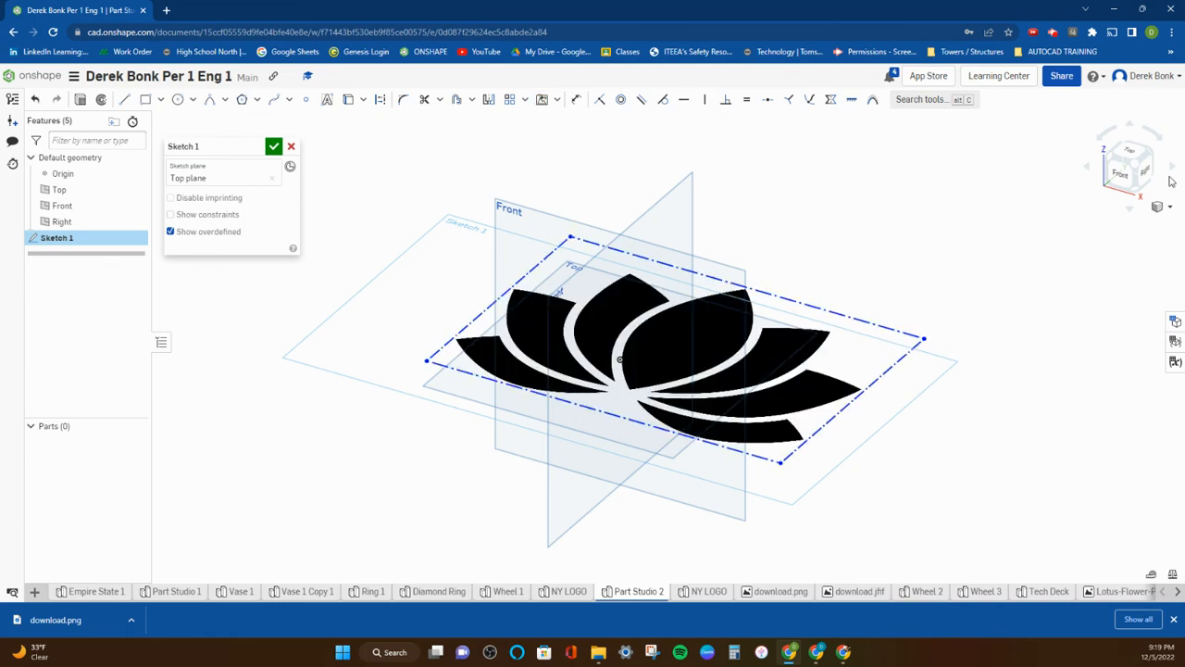
left_click(1130, 159)
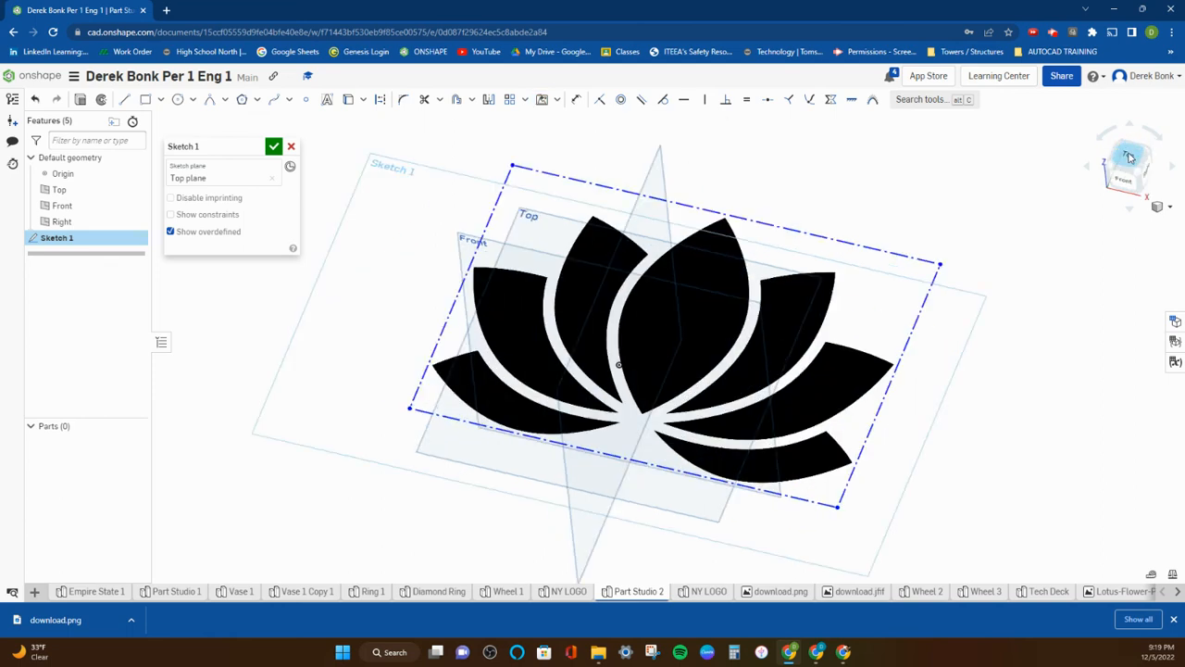
middle_click_drag(806, 261, 787, 280)
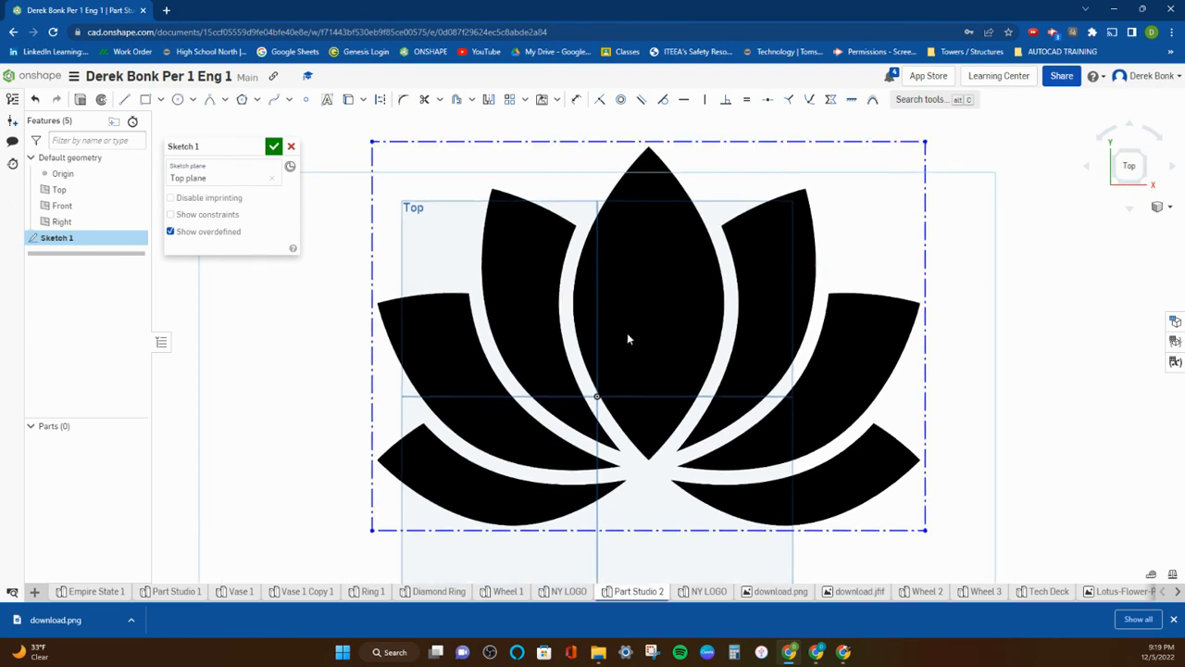
left_click(273, 146)
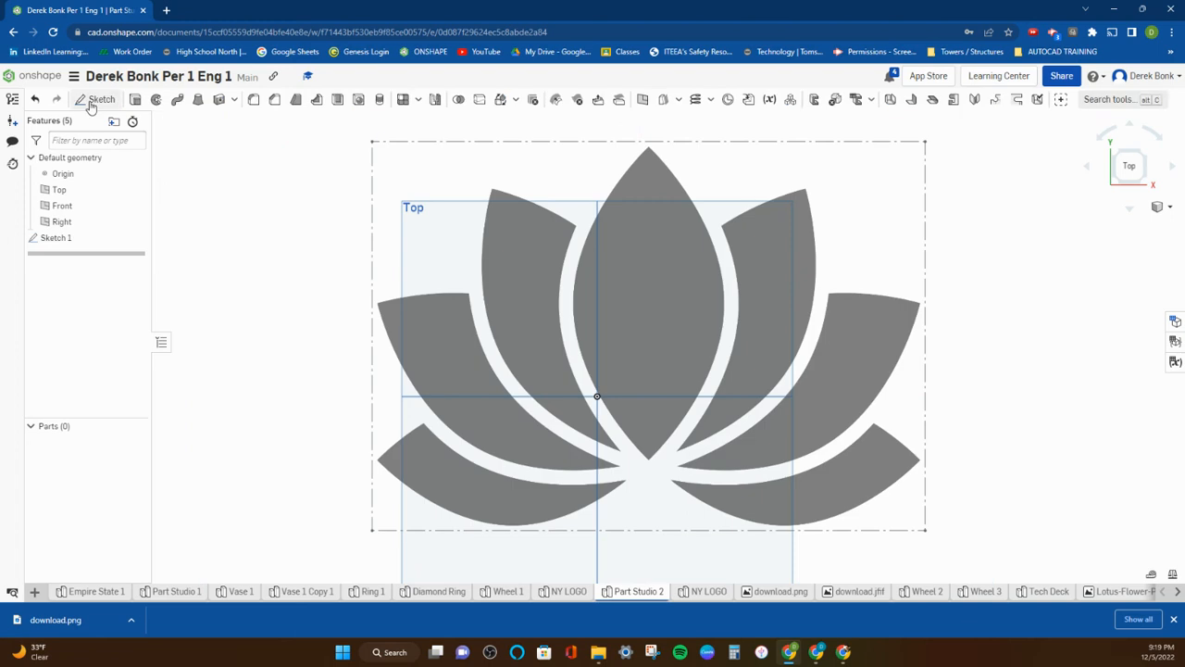
Step: Start a second sketch on the Top plane for tracing the lotus image
left_click(92, 103)
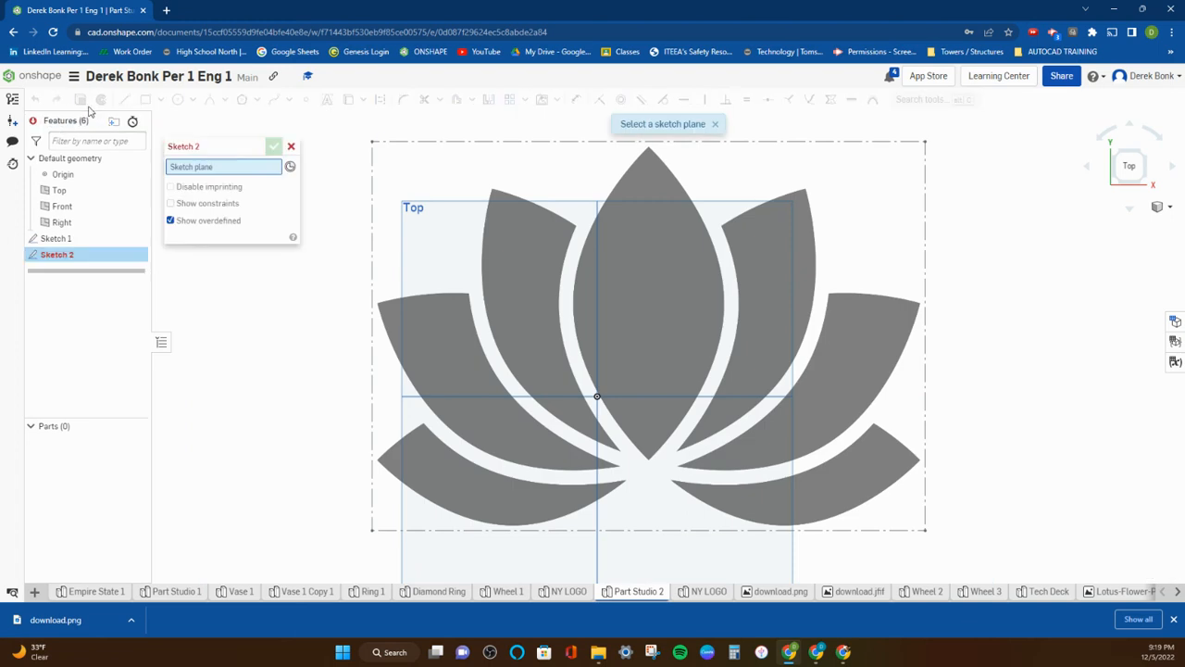
left_click(425, 221)
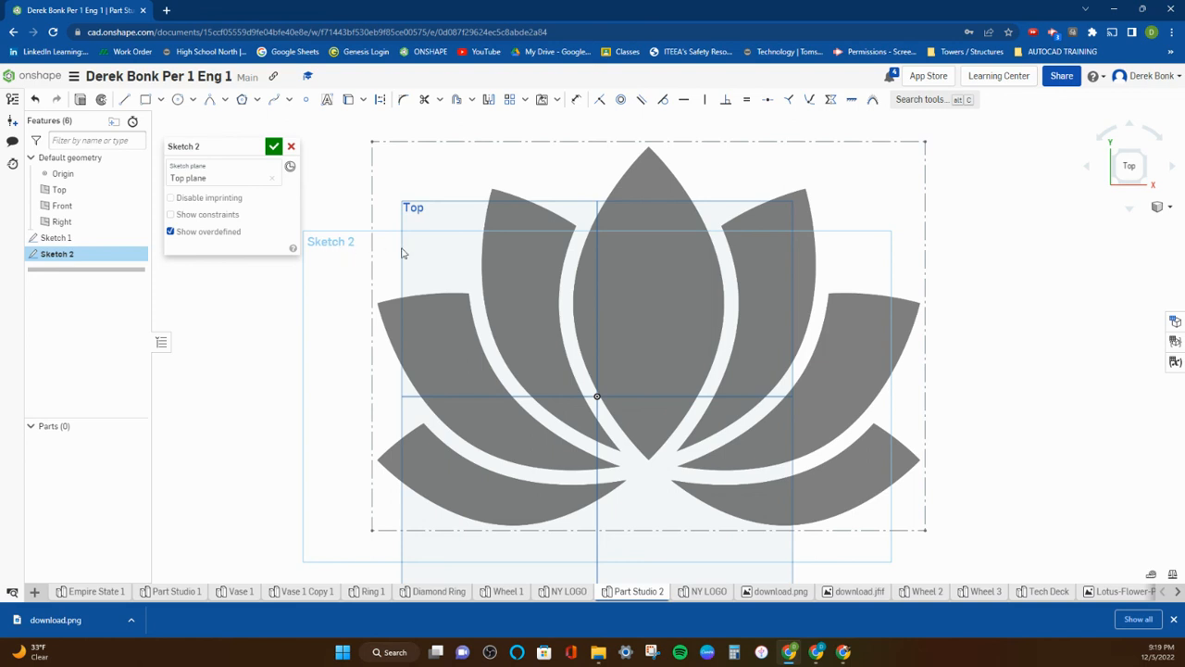
scroll(483, 248, "down", 2)
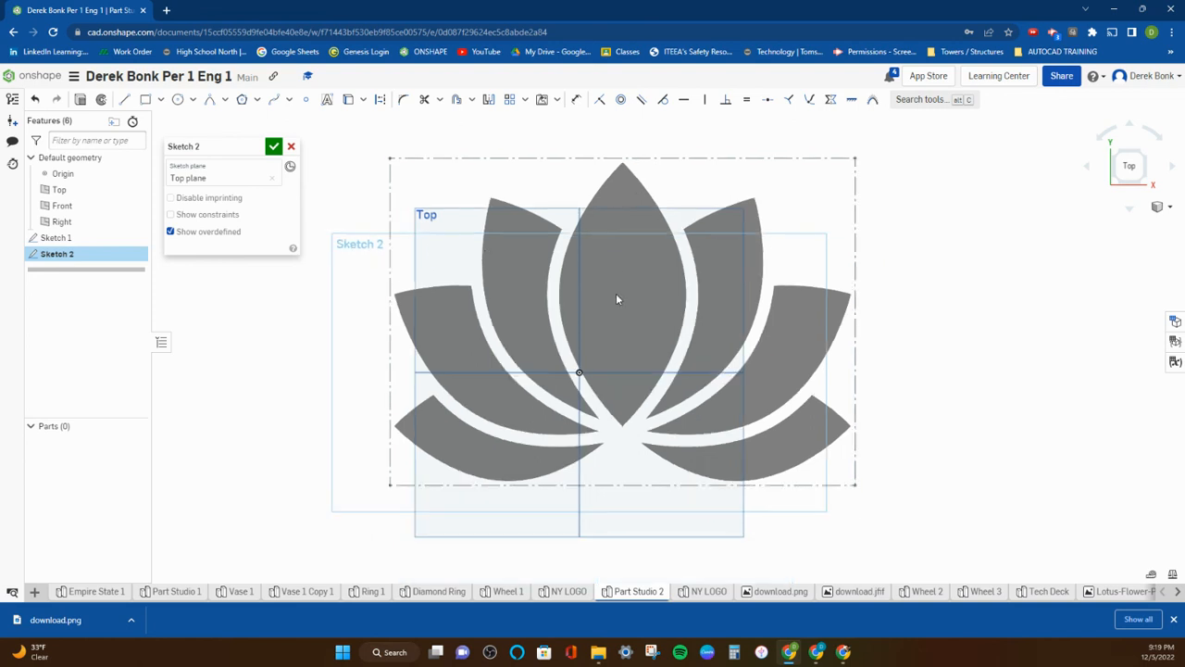
left_click(135, 238)
left_click(135, 238)
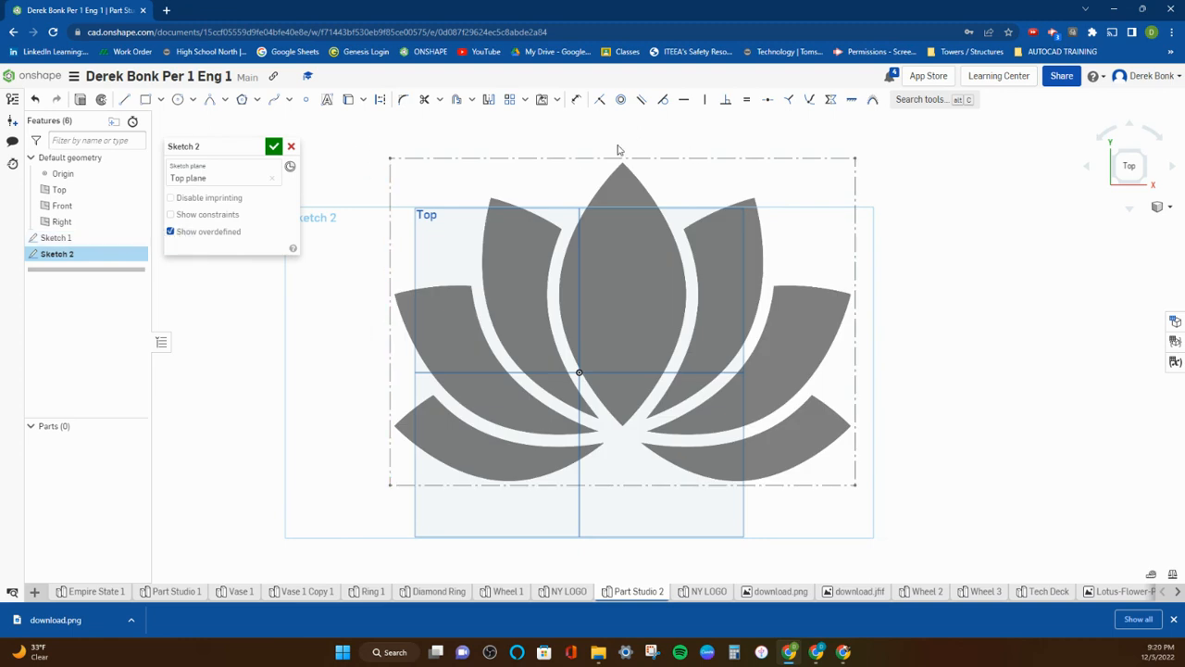
Step: Draw a vertical line about 127.2 long from the centre petal's upper tip to just below its lower tip, and end the line command
left_click(126, 100)
scroll(622, 159, "up", 1)
scroll(622, 164, "up", 2)
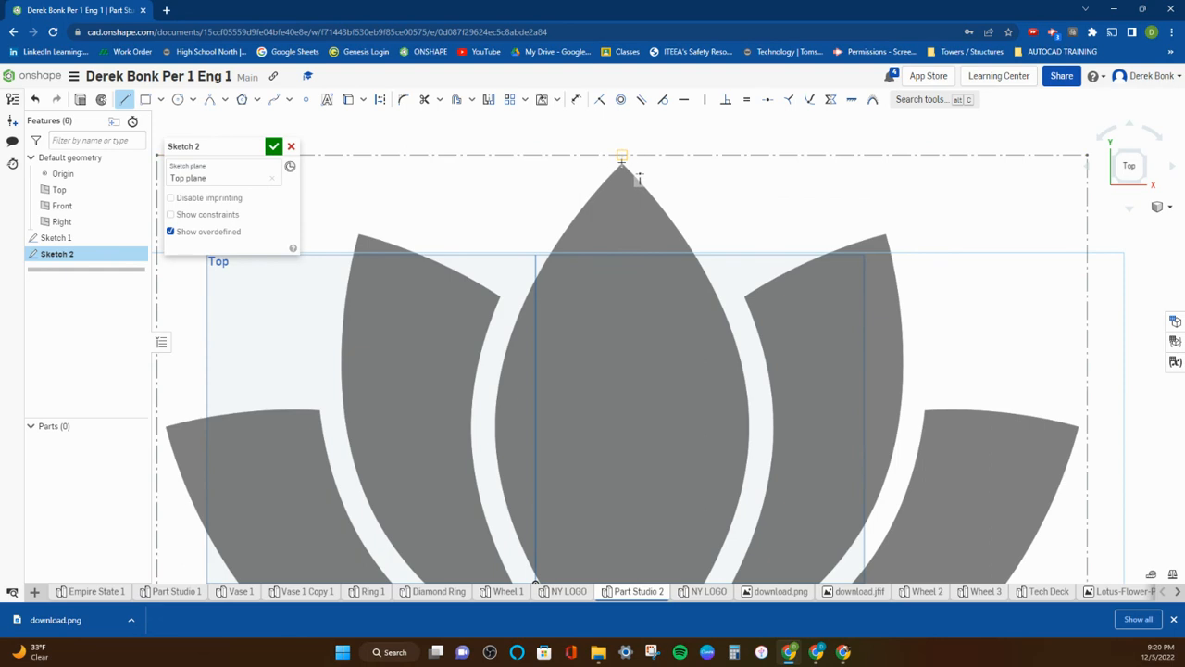
left_click(622, 163)
middle_click_drag(617, 186, 603, 99)
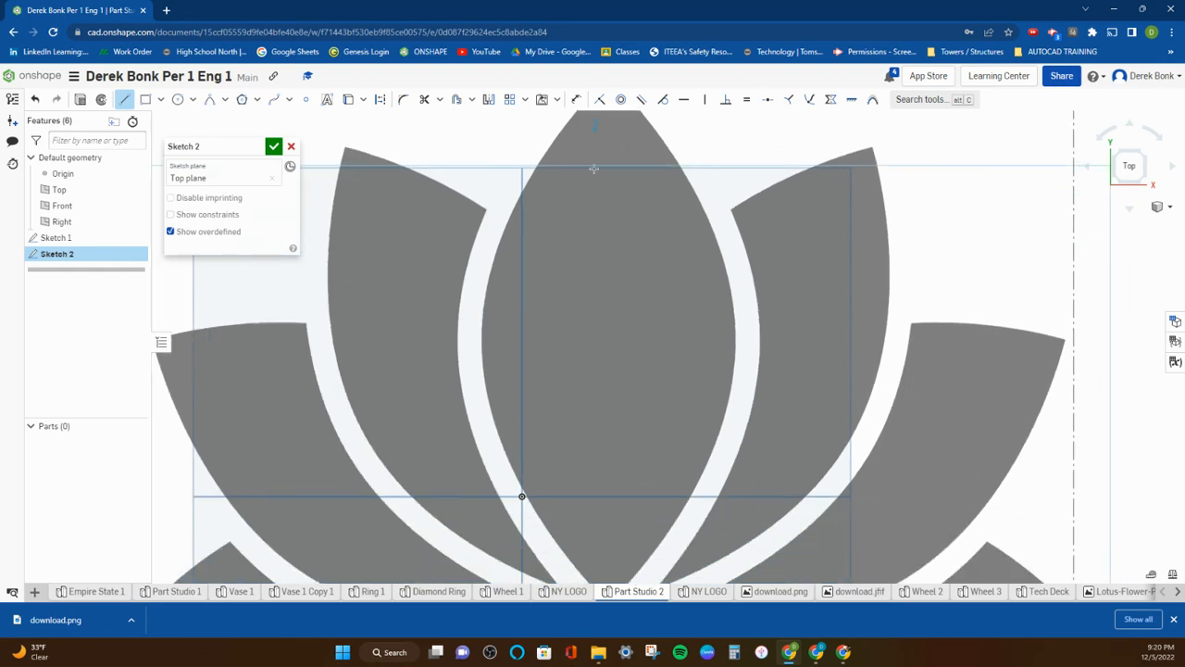
scroll(615, 220, "up", 1)
middle_click_drag(615, 219, 619, 126)
middle_click_drag(615, 255, 636, 135)
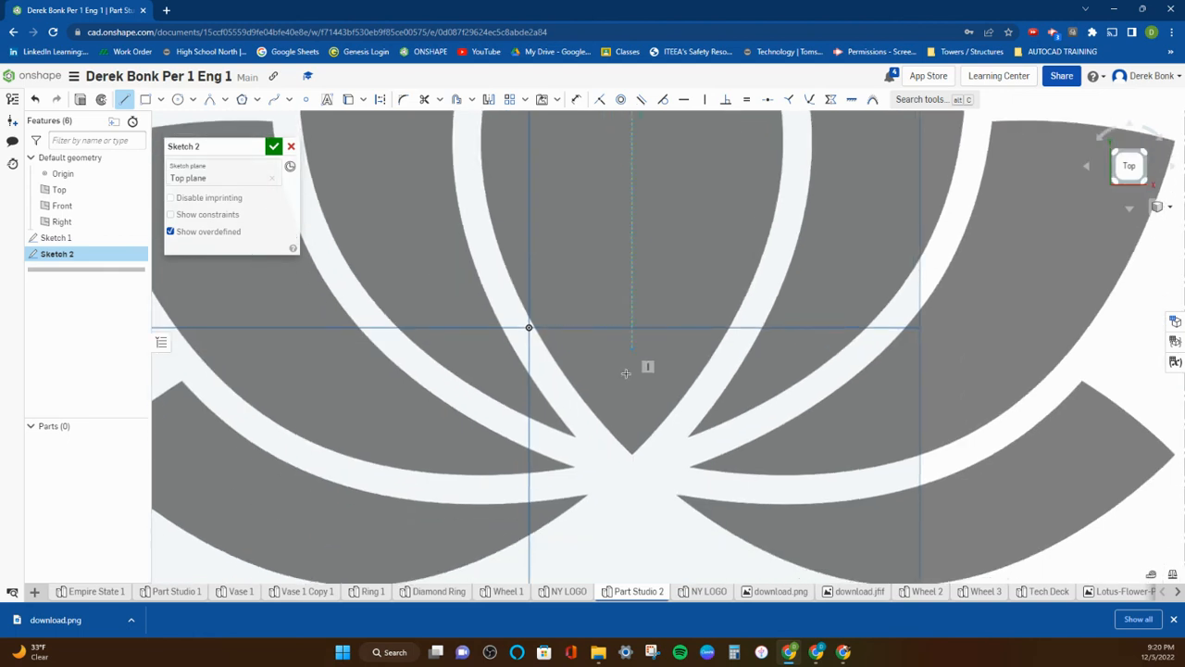
scroll(608, 363, "down", 5)
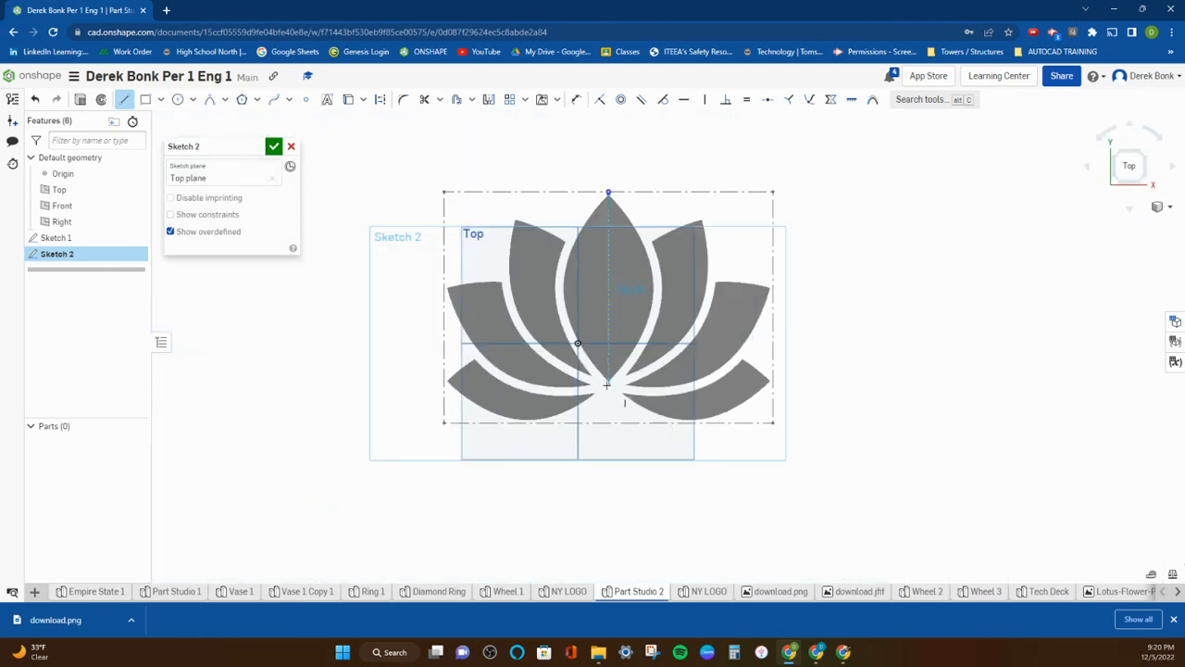
scroll(607, 385, "up", 3)
scroll(608, 385, "up", 4)
middle_click_drag(608, 385, 609, 292)
left_click(610, 292)
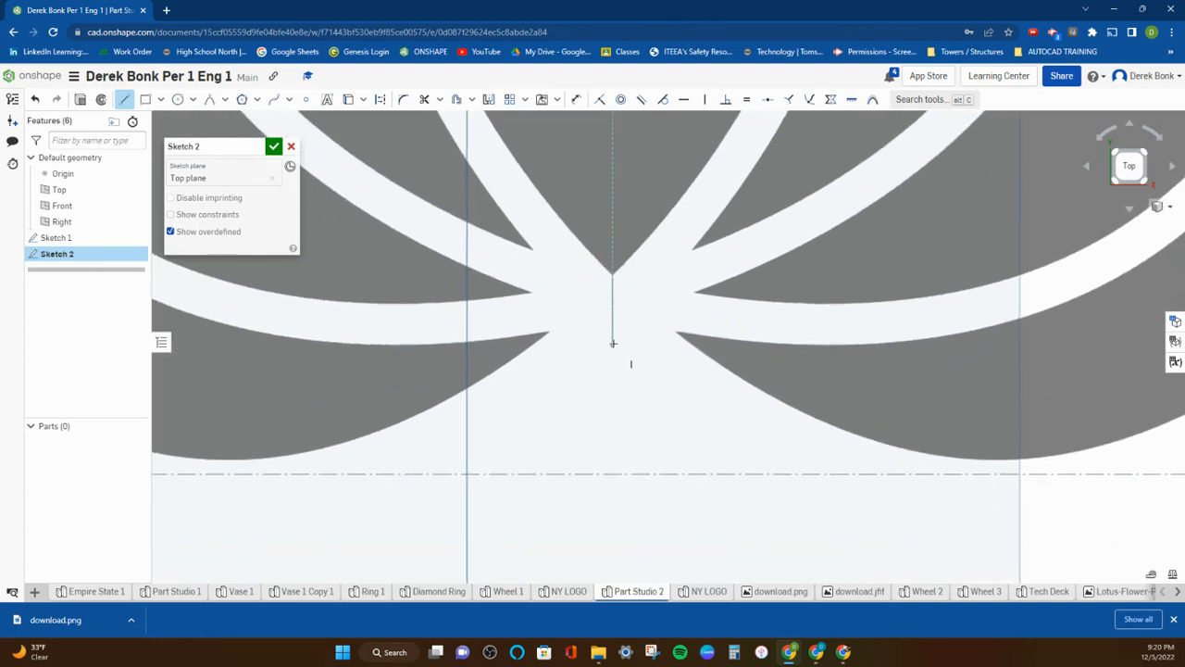
left_click(614, 326)
scroll(624, 246, "down", 2)
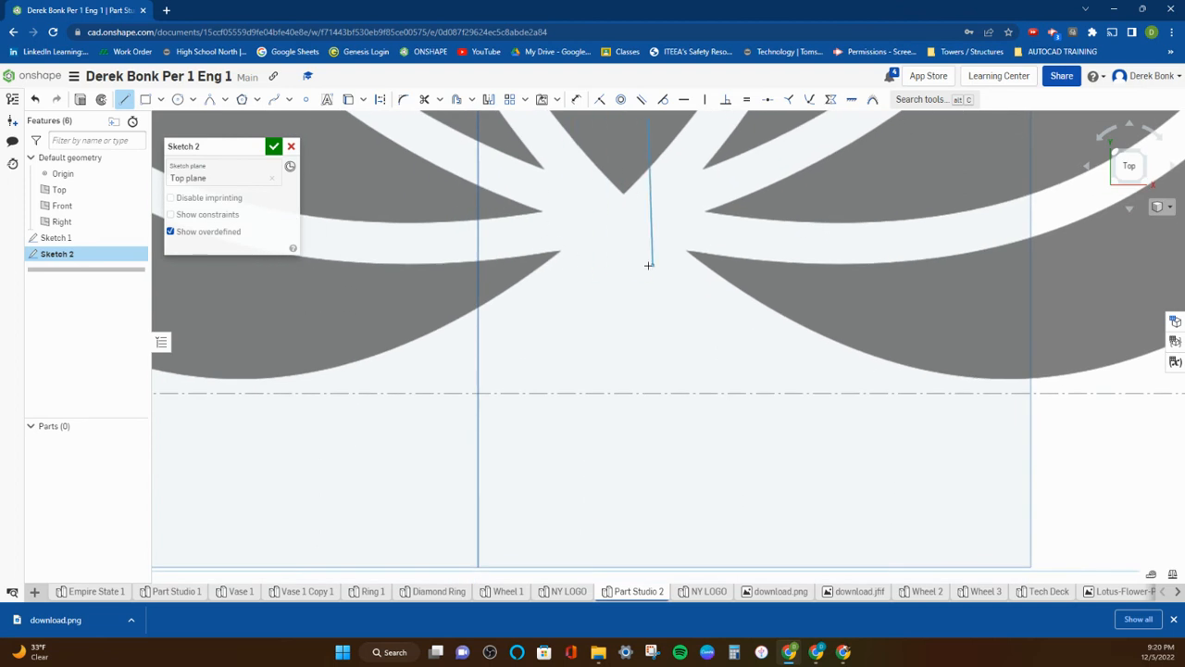
scroll(612, 266, "up", 2)
middle_click_drag(612, 266, 594, 327)
scroll(594, 327, "down", 2)
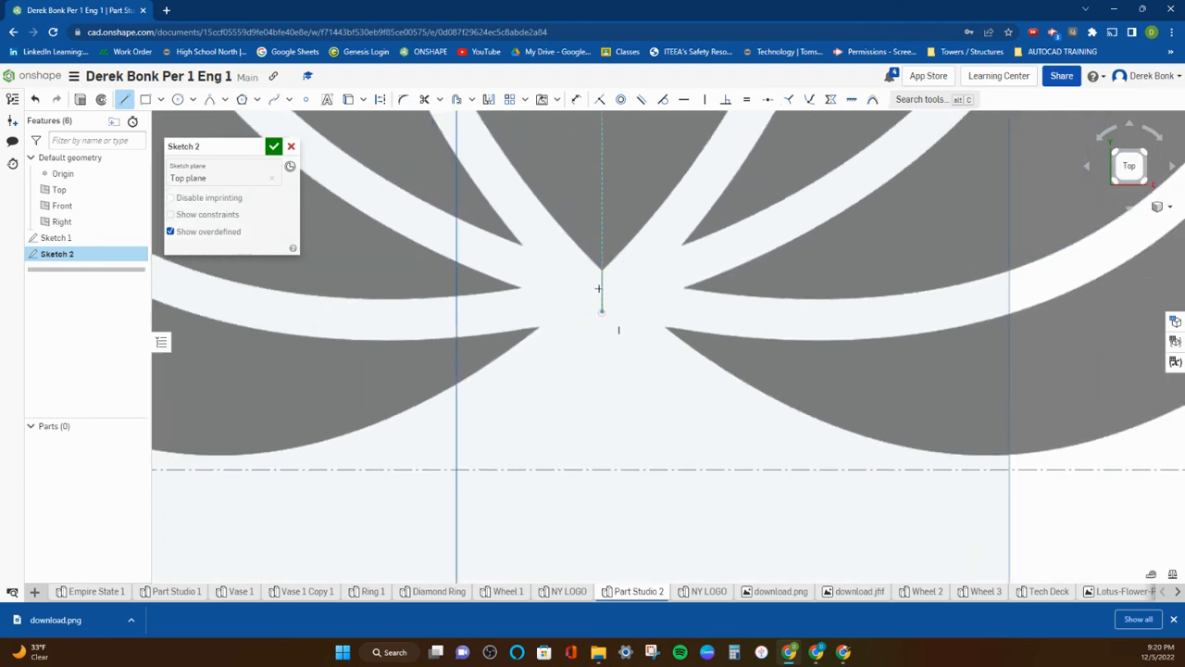
left_click(601, 319)
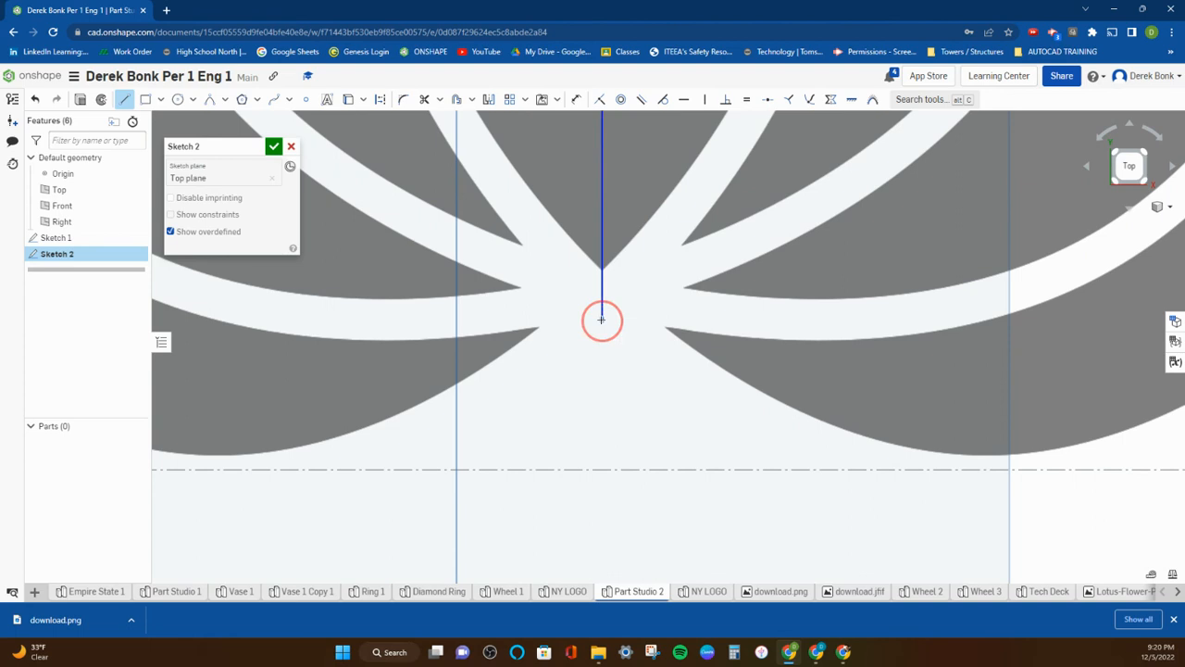
scroll(590, 343, "down", 3)
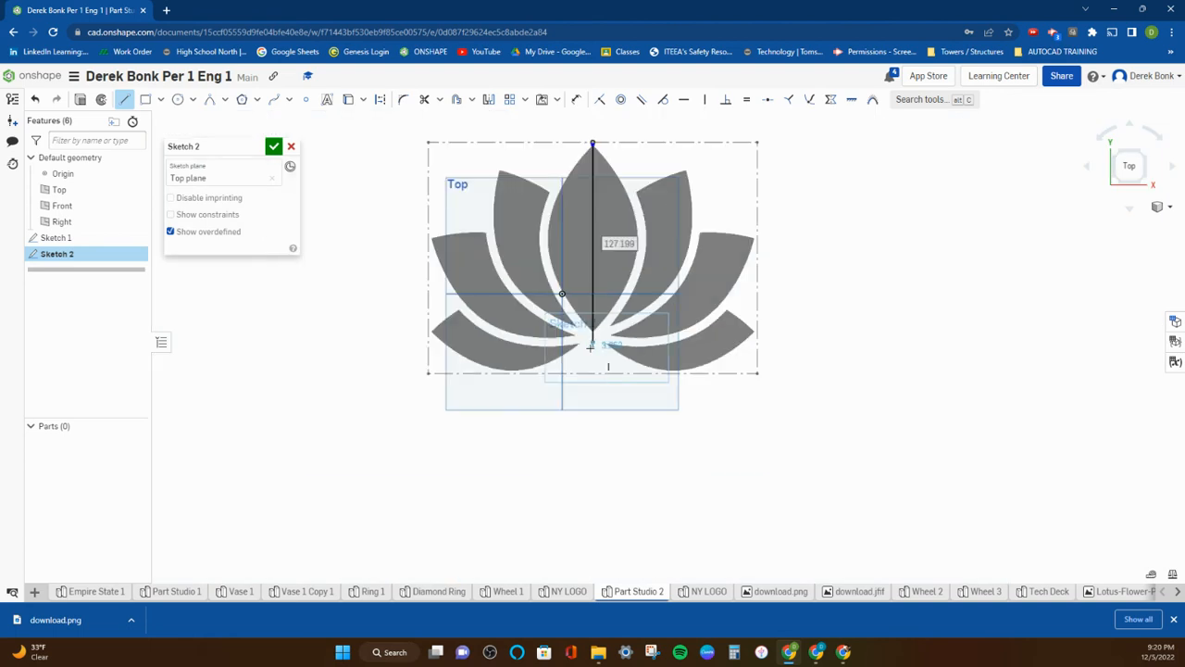
right_click(658, 398)
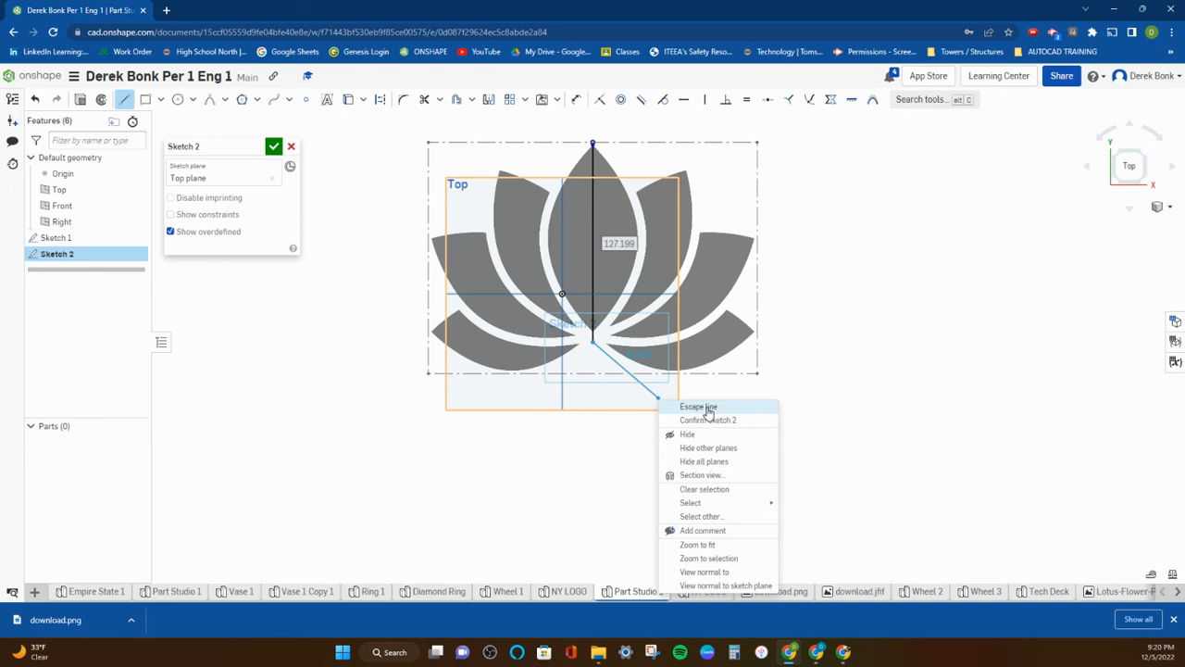
left_click(707, 408)
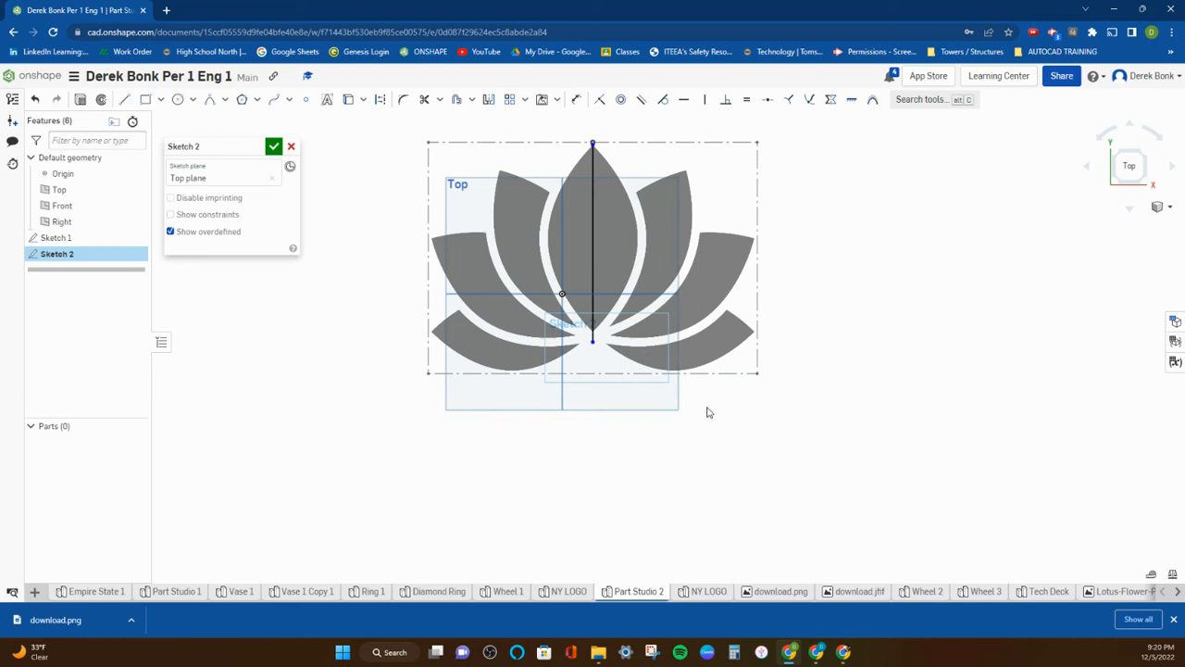
Step: Trace the right edge of the centre petal with a conic curve from tip to tip, using a rho of 0.5
left_click(210, 102)
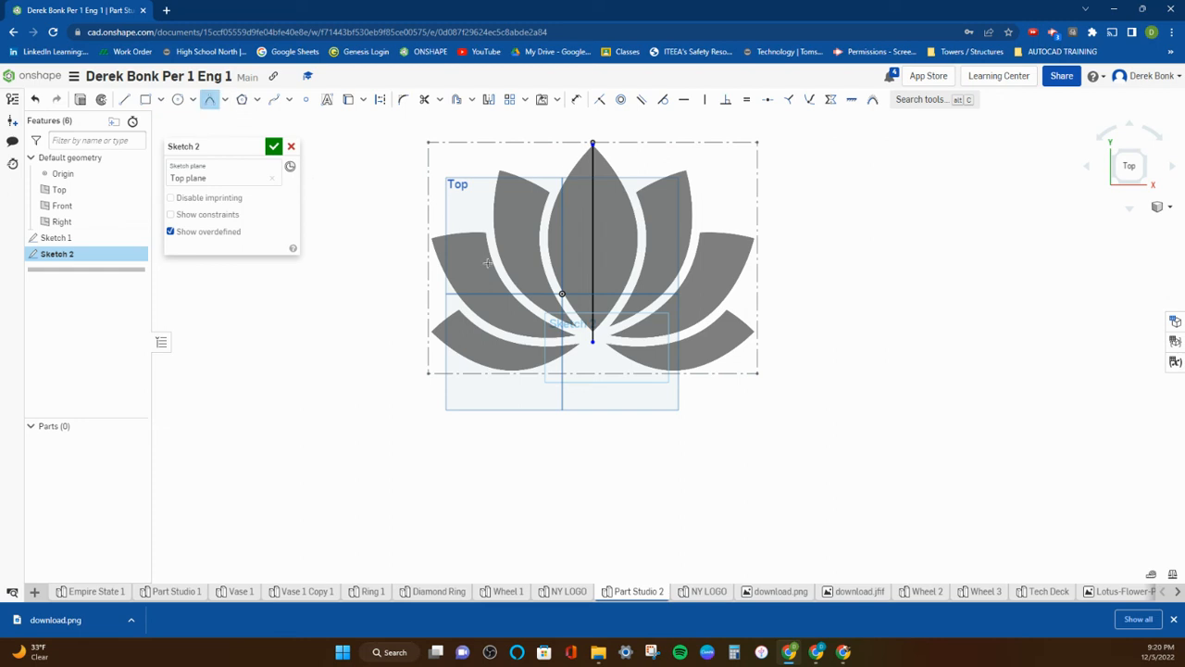
scroll(598, 152, "up", 3)
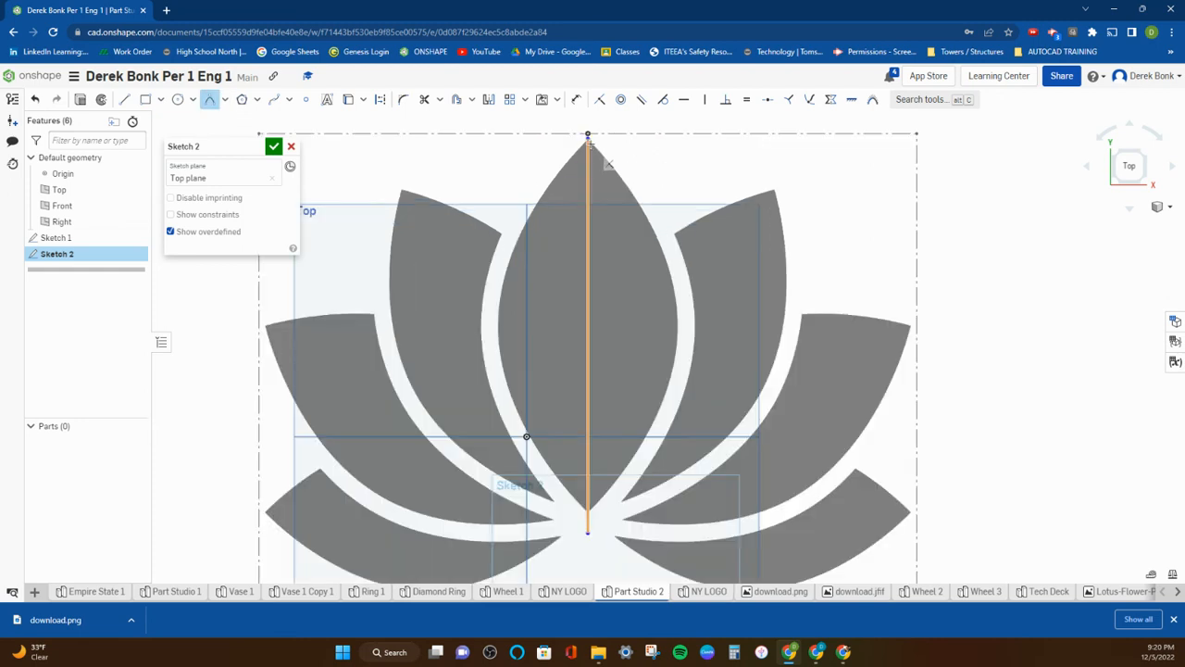
left_click(587, 137)
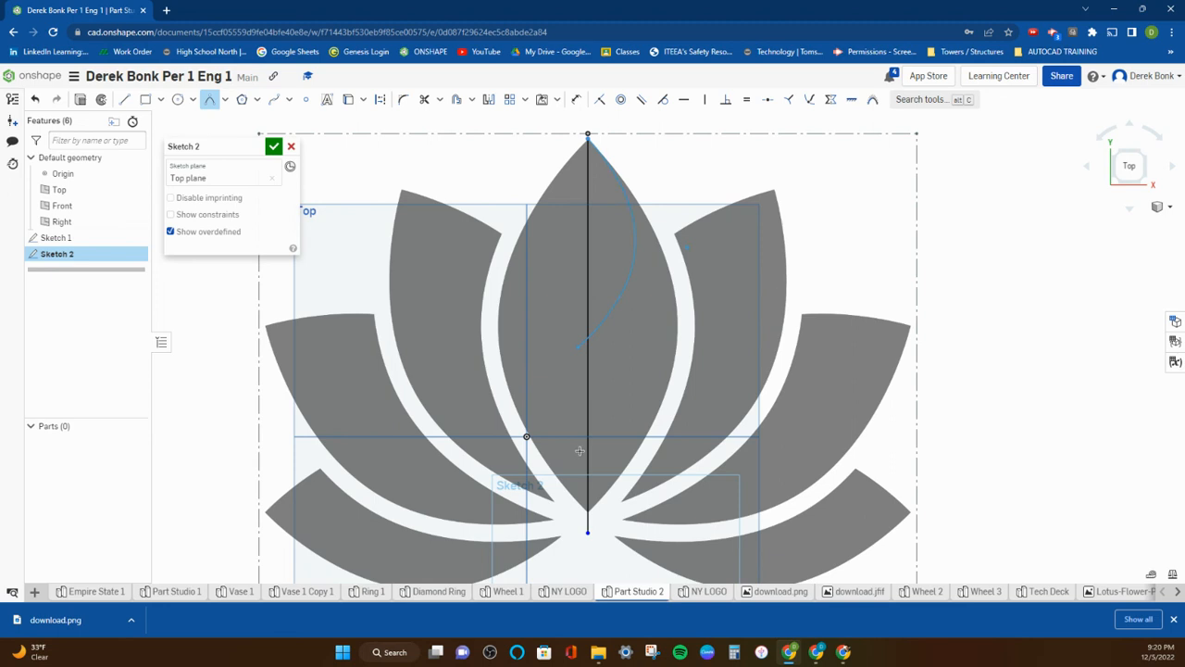
left_click(592, 512)
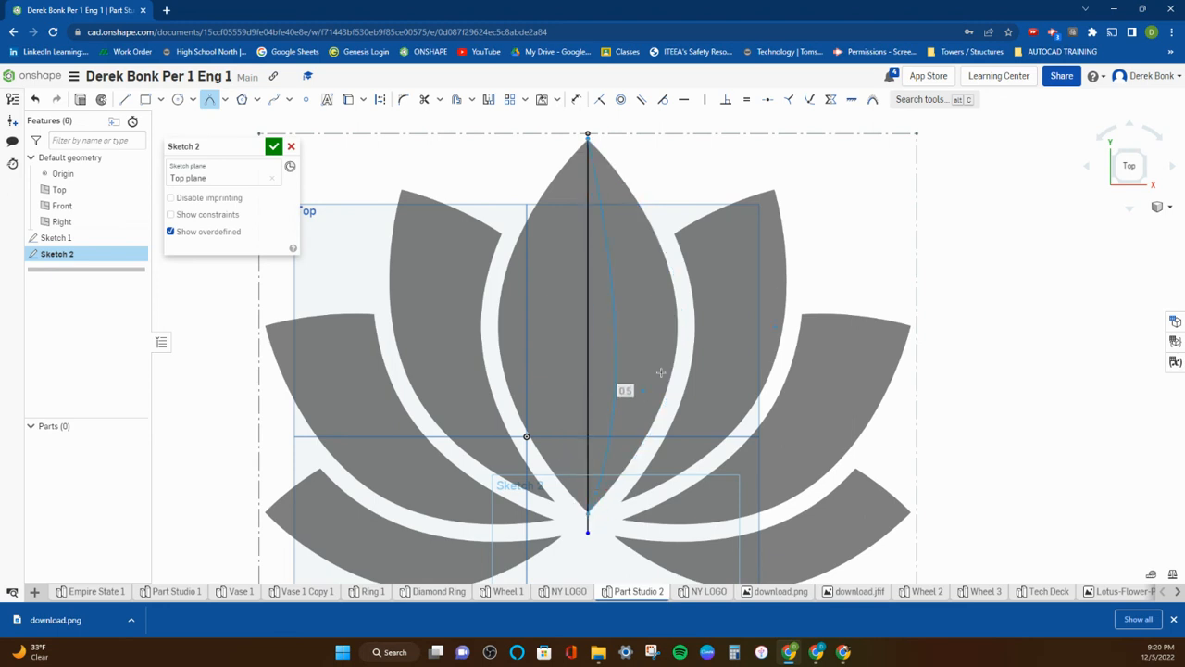
left_click(765, 320)
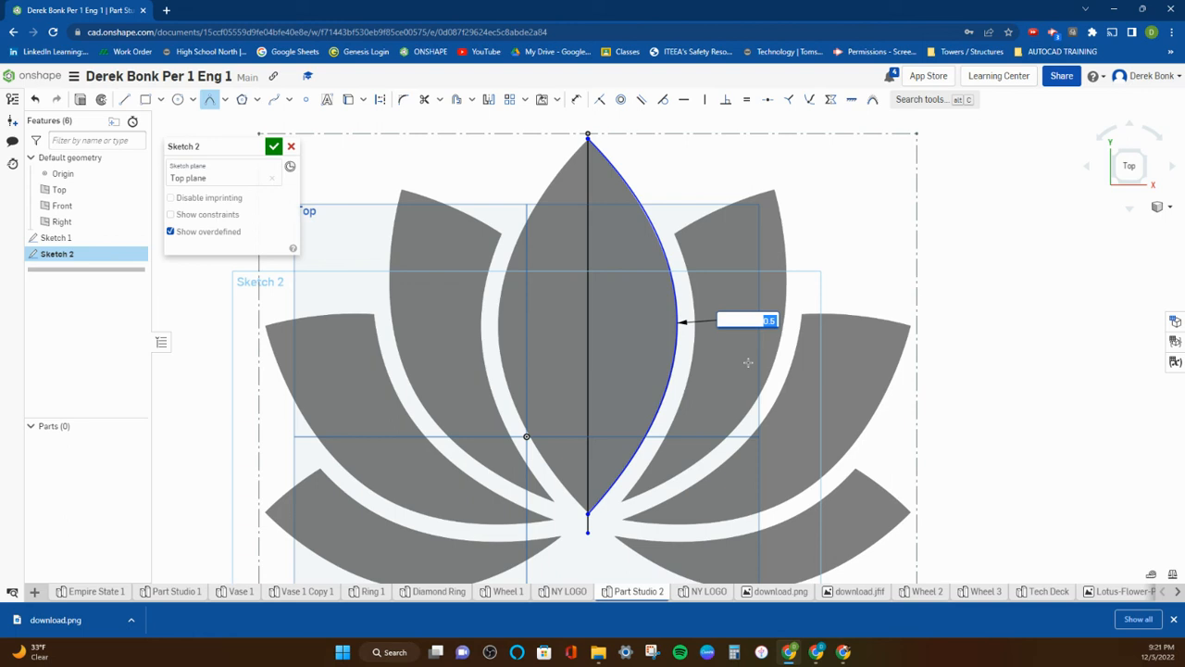
key("Return")
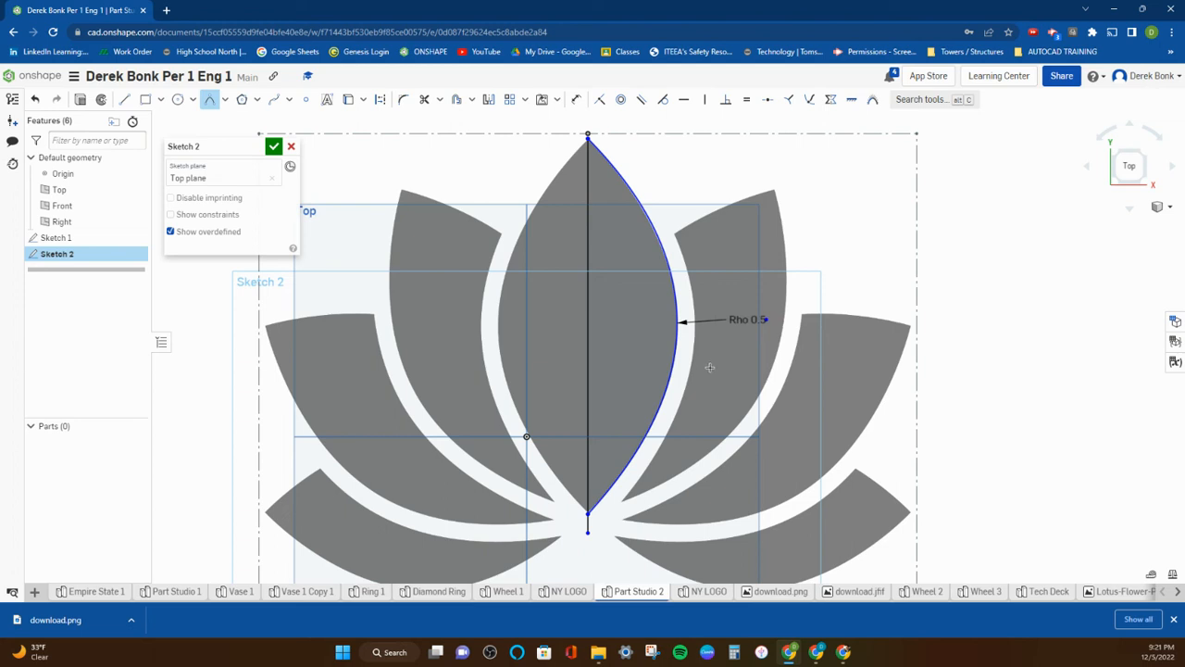
Step: Trace the inner edge of the petal right of centre with a conic curve, using a rho of 0.5
left_click(224, 99)
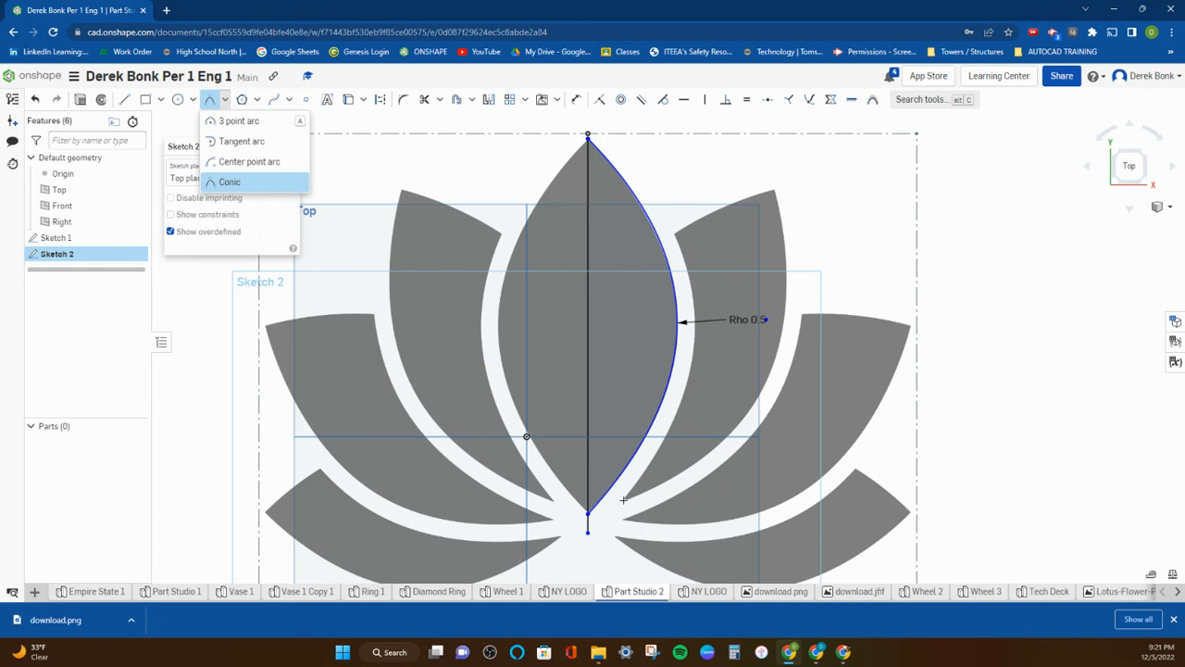
left_click(621, 501)
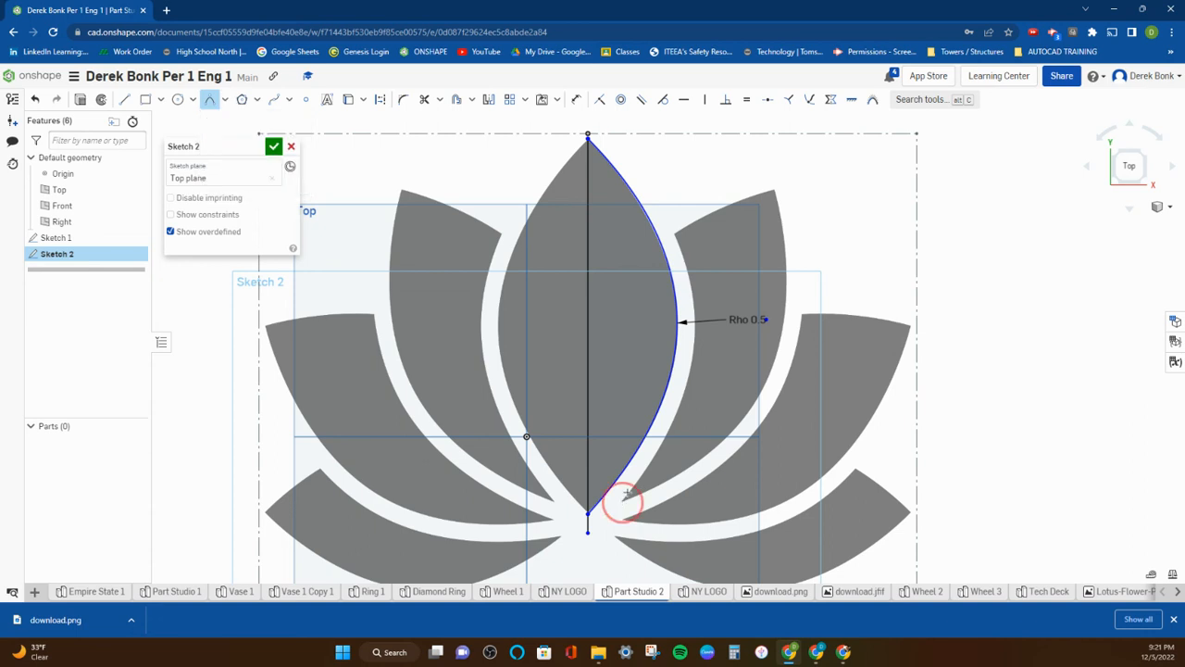
left_click(675, 234)
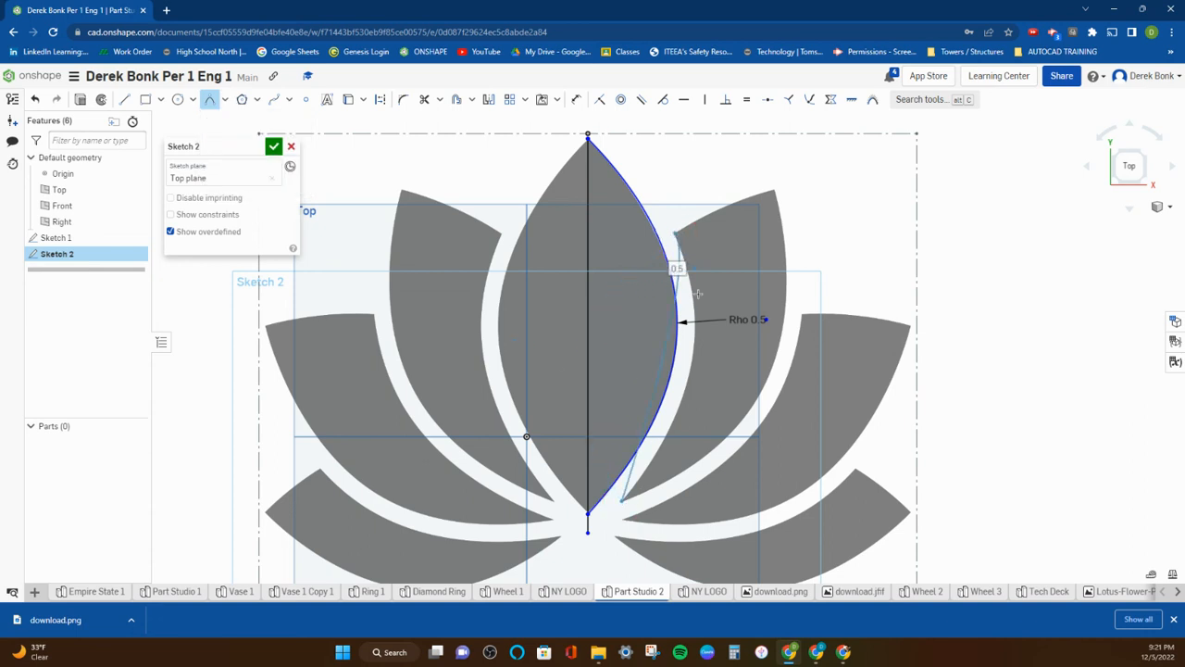
left_click(728, 373)
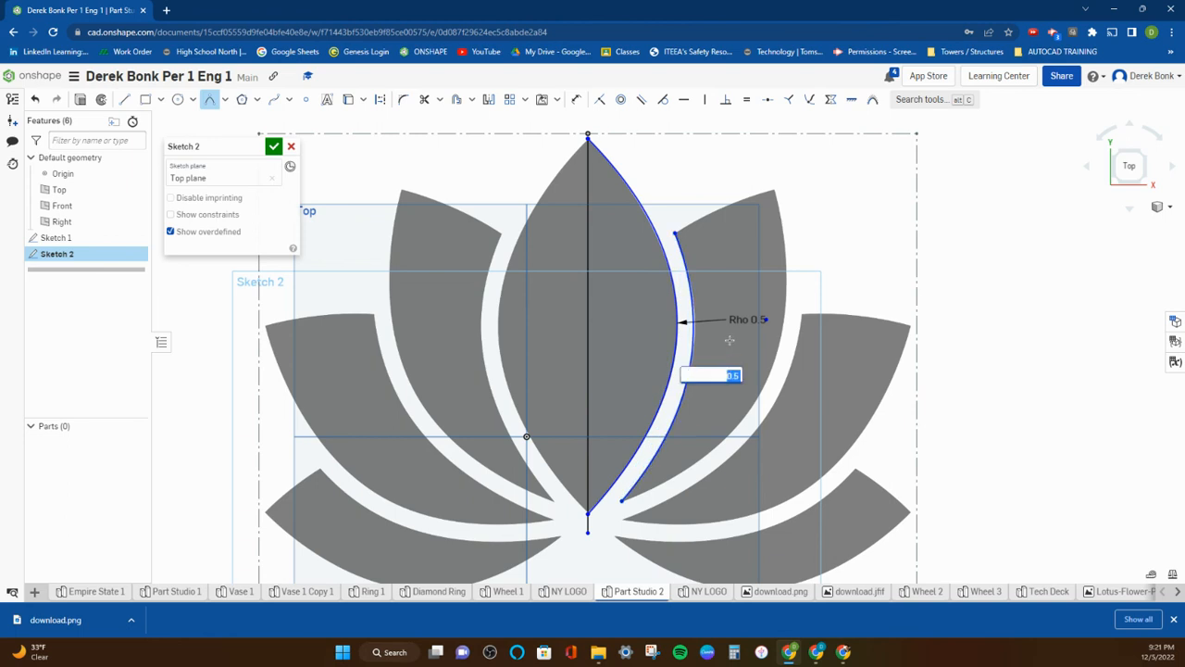
key("Return")
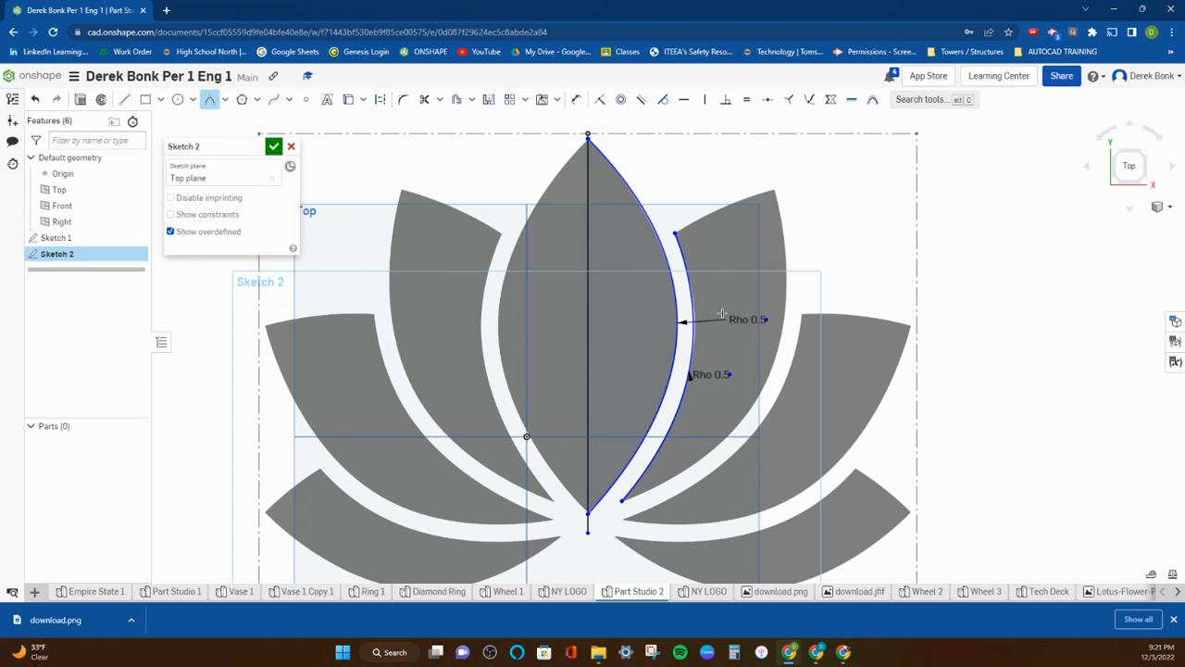
Step: Trace the upper edge of the petal right of centre with a conic curve to its outer tip, using a rho of 0.5
left_click(676, 233)
left_click(772, 191)
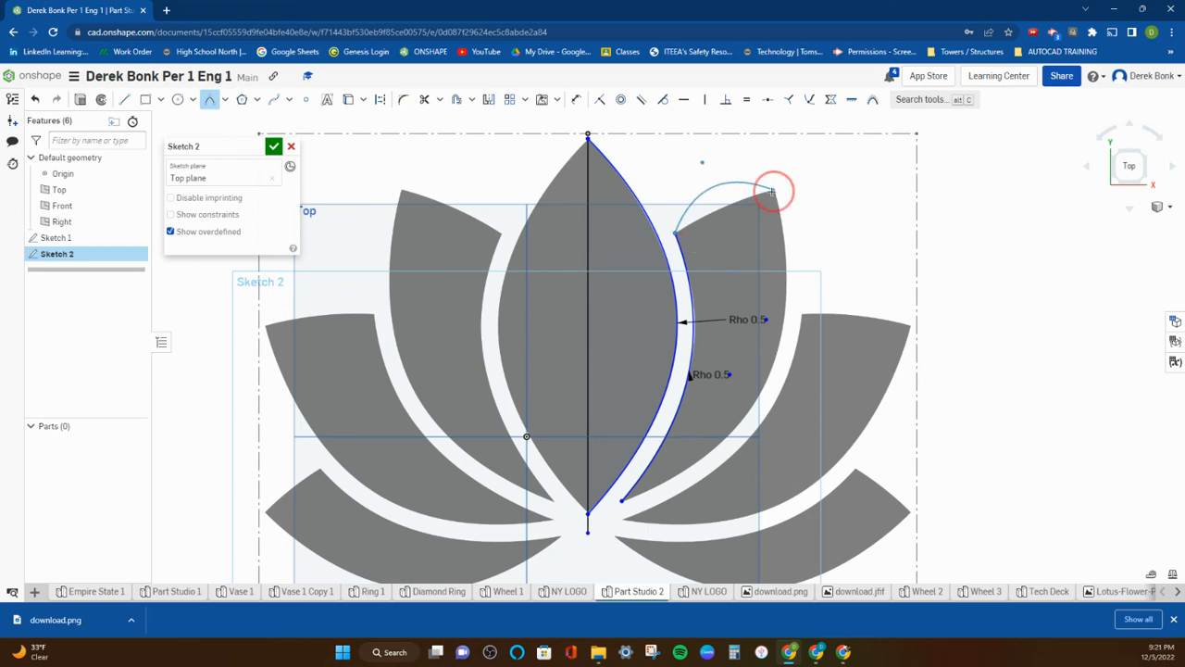
left_click(722, 206)
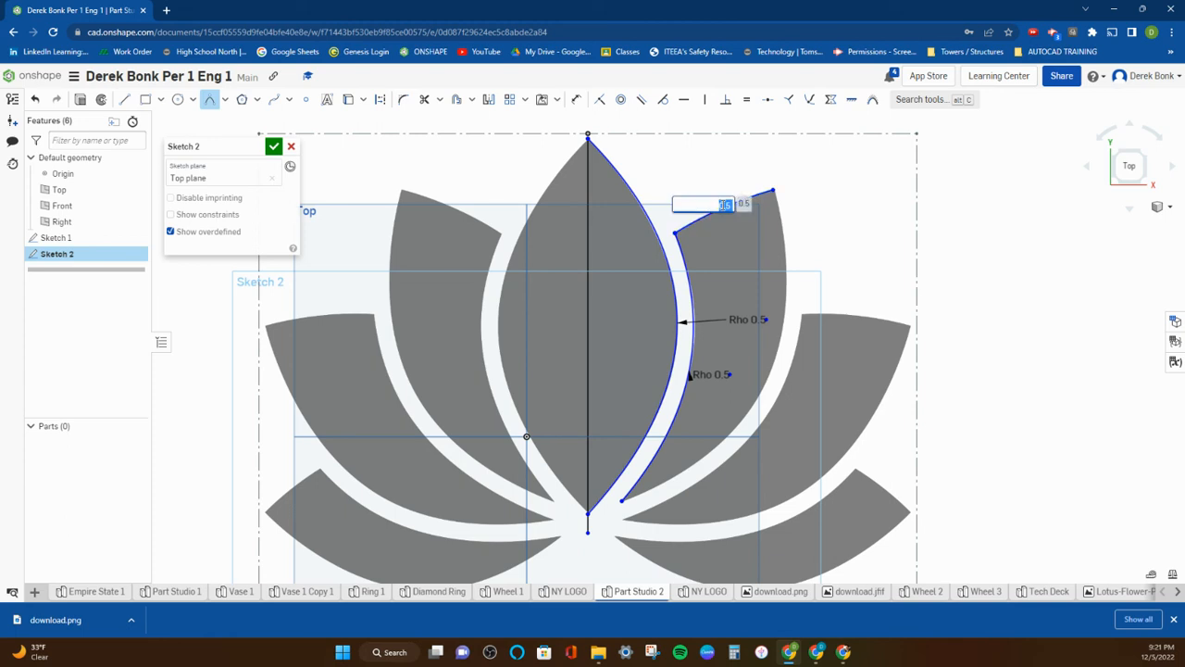
key("Return")
Step: Trace the outer edge of the petal right of centre with a conic curve from its outer tip to its base, using a rho of 0.5
left_click(774, 191)
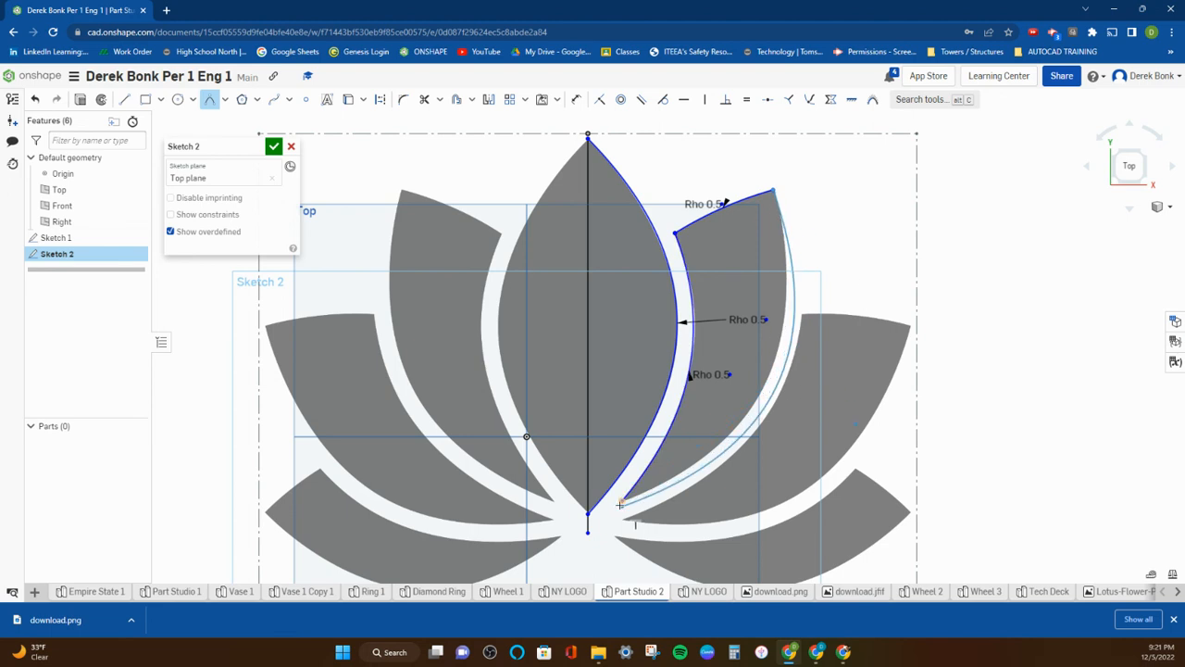
left_click(620, 501)
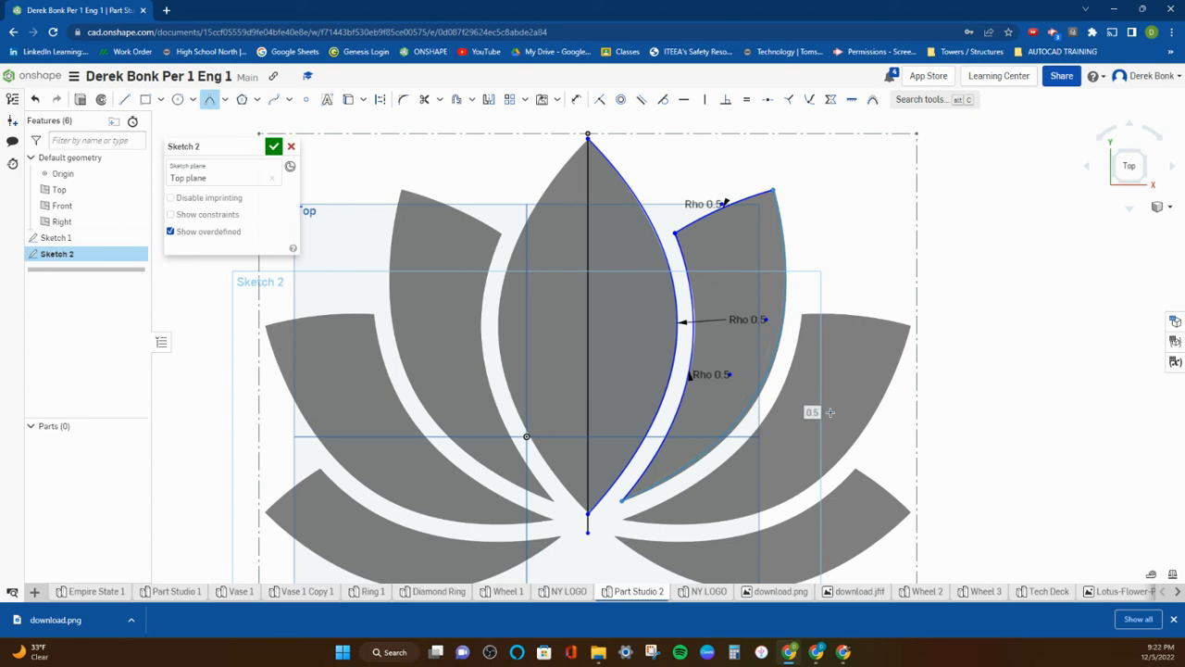
left_click(832, 415)
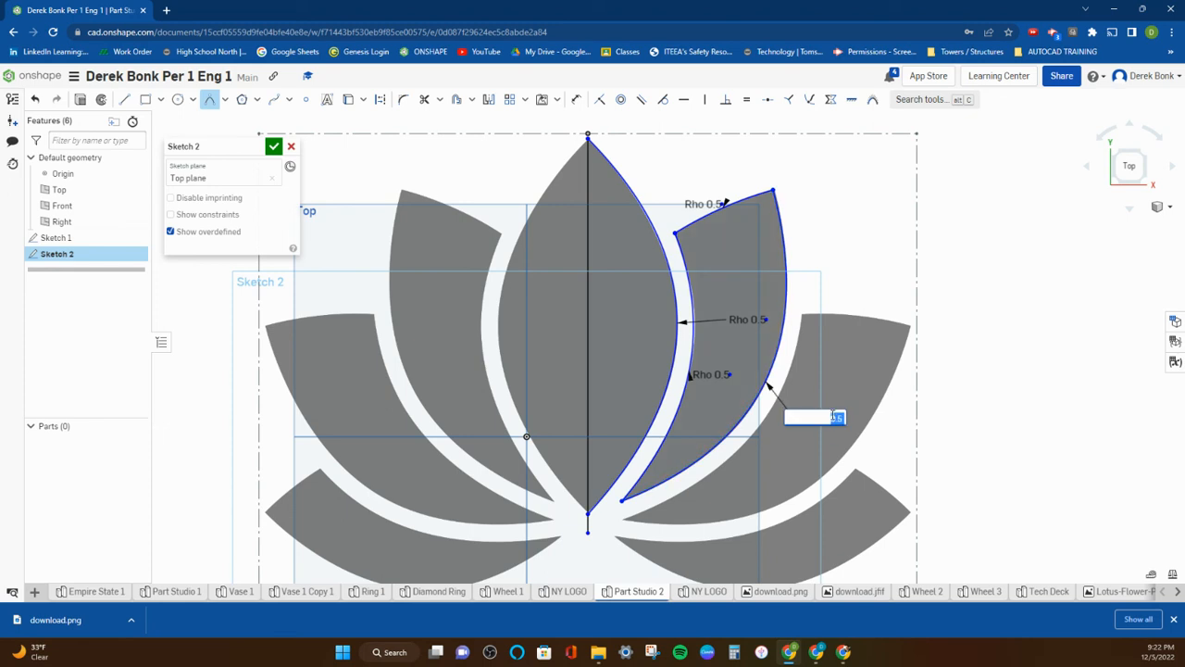
key("Return")
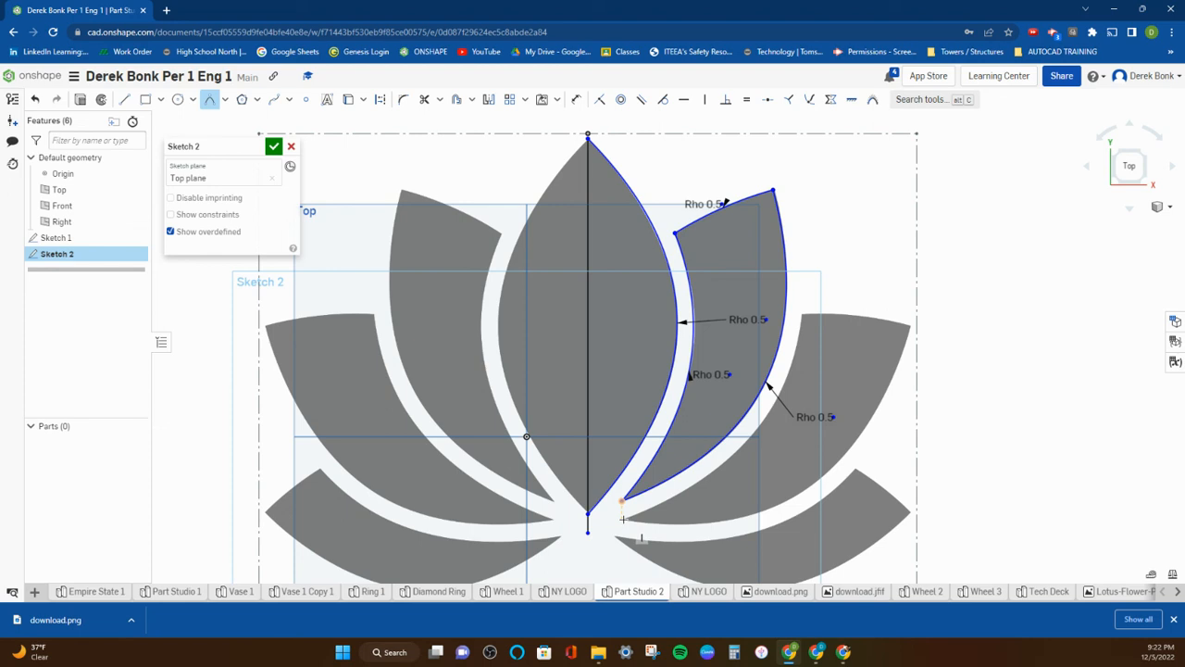
Step: Trace the inner edge of the second petal right of centre with a conic curve from its base to its upper corner, using a rho of 0.5
left_click(803, 318)
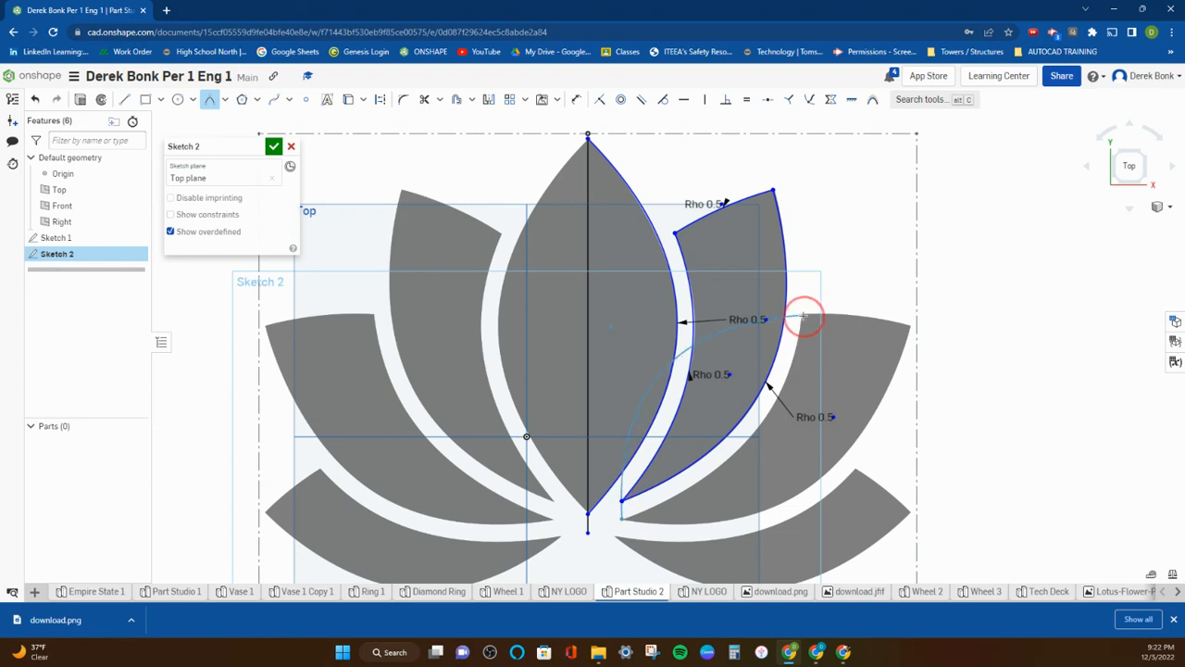
double_click(788, 456)
key("Return")
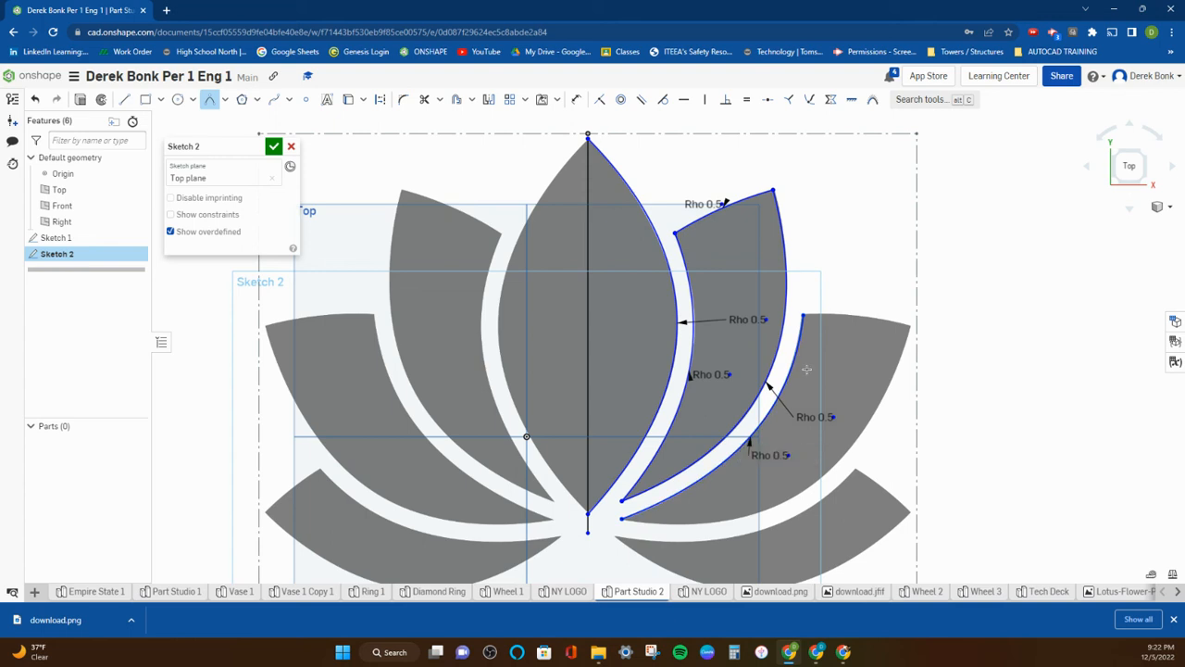
left_click(802, 312)
scroll(818, 315, "up", 5)
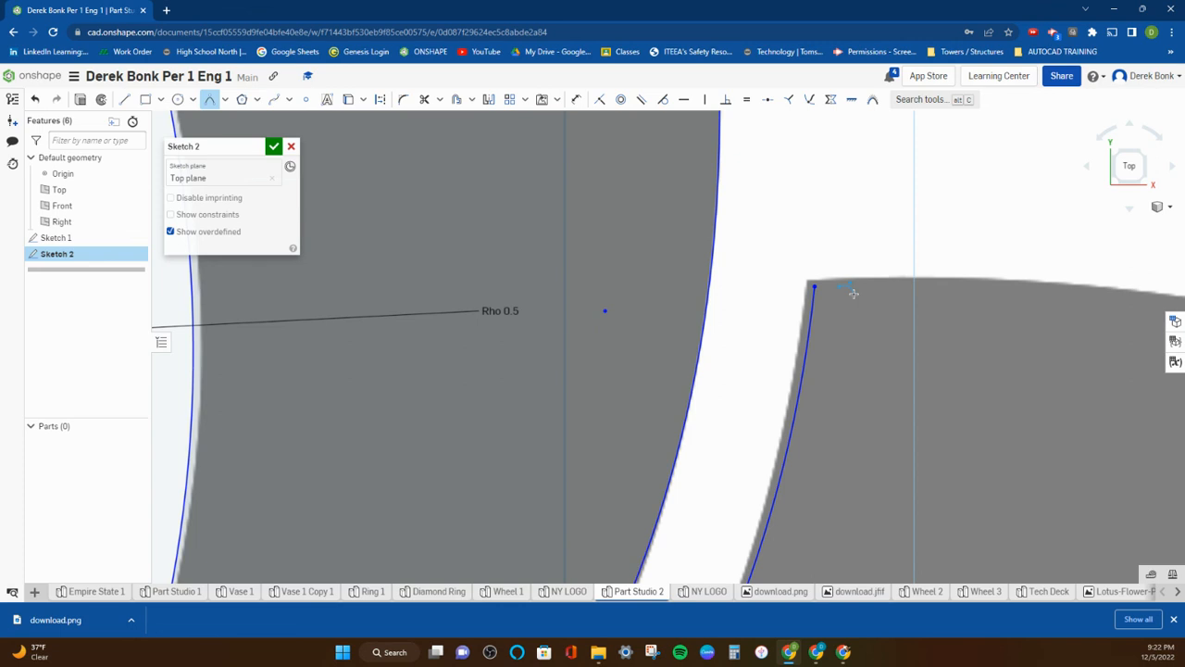
key("Escape")
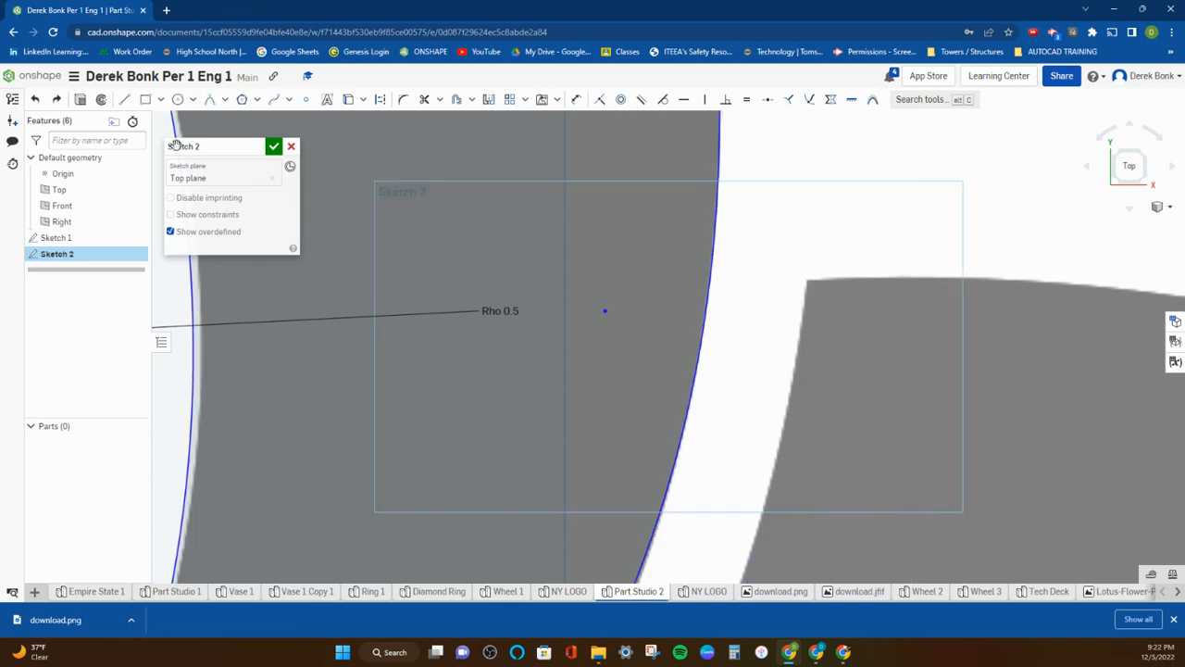
scroll(676, 260, "down", 6)
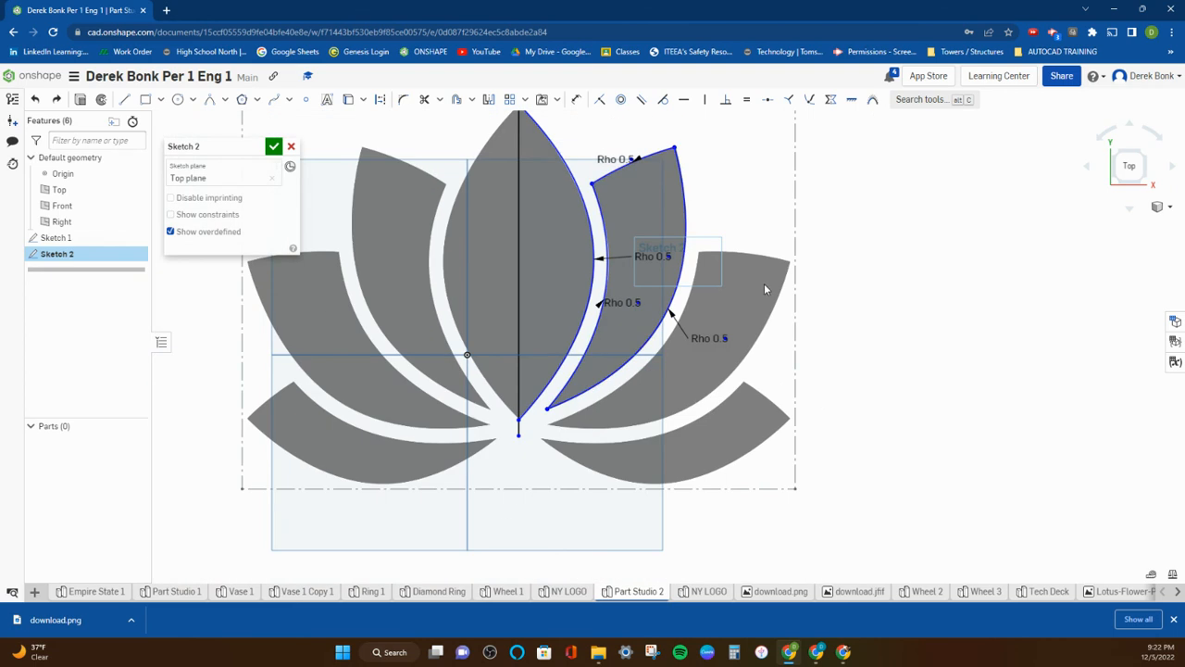
key("ctrl+y")
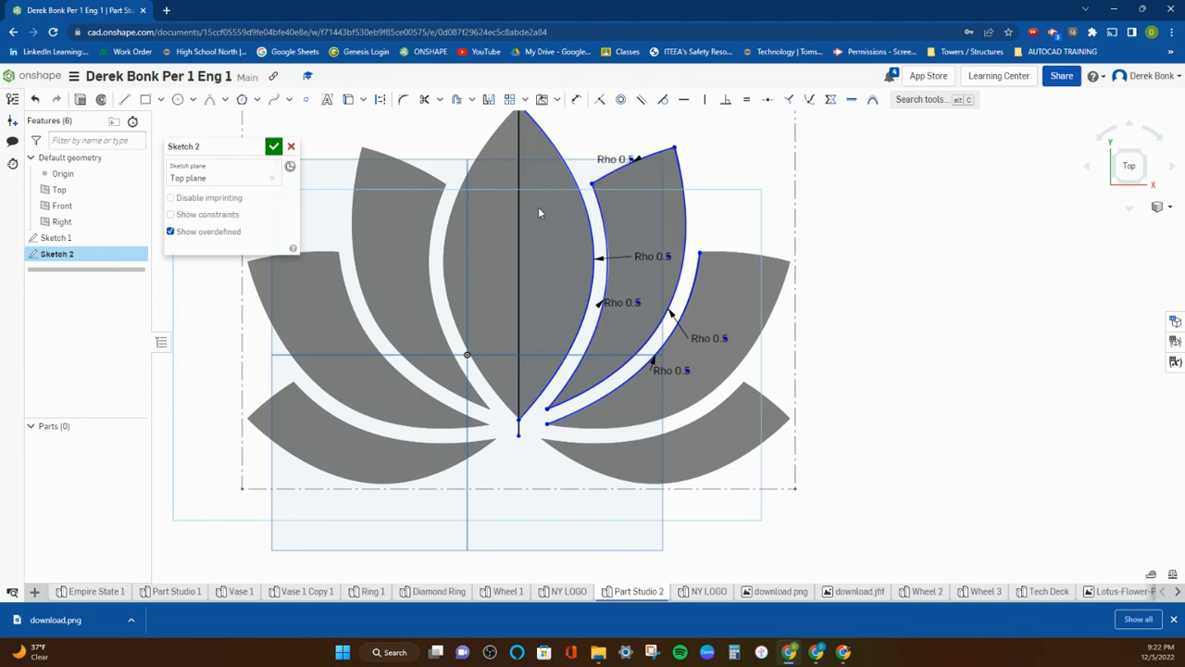
Step: Trace the top edge of the second petal right of centre with a conic curve to its outer tip, using a rho of 0.5
left_click(212, 100)
left_click(699, 252)
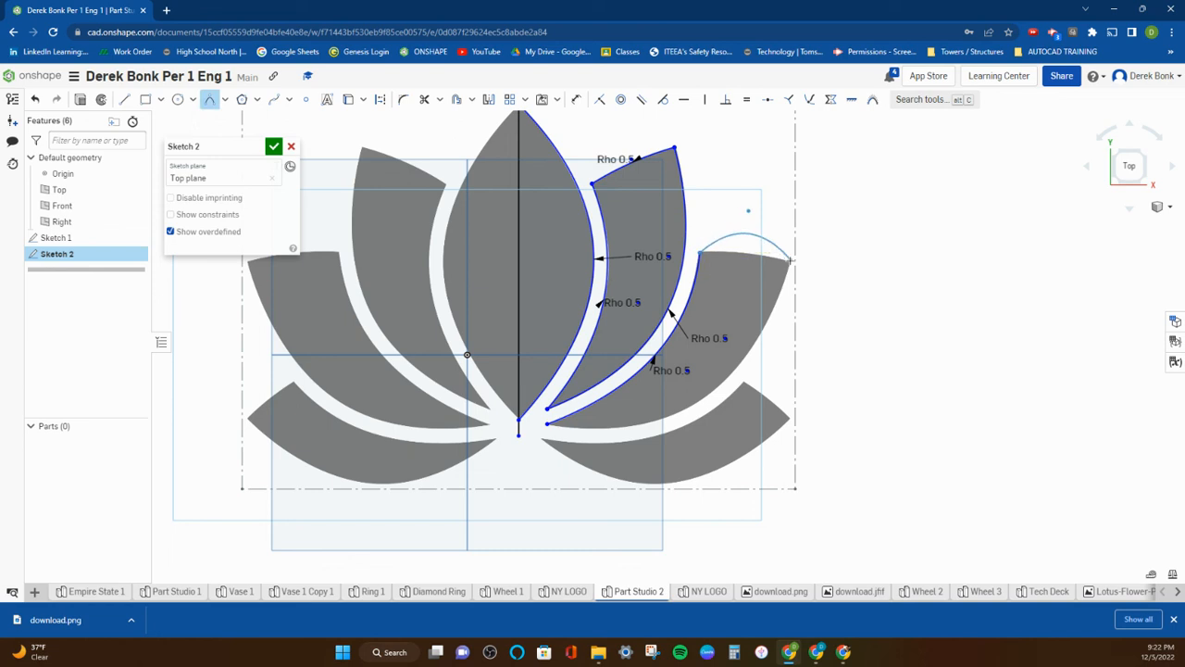
left_click(792, 261)
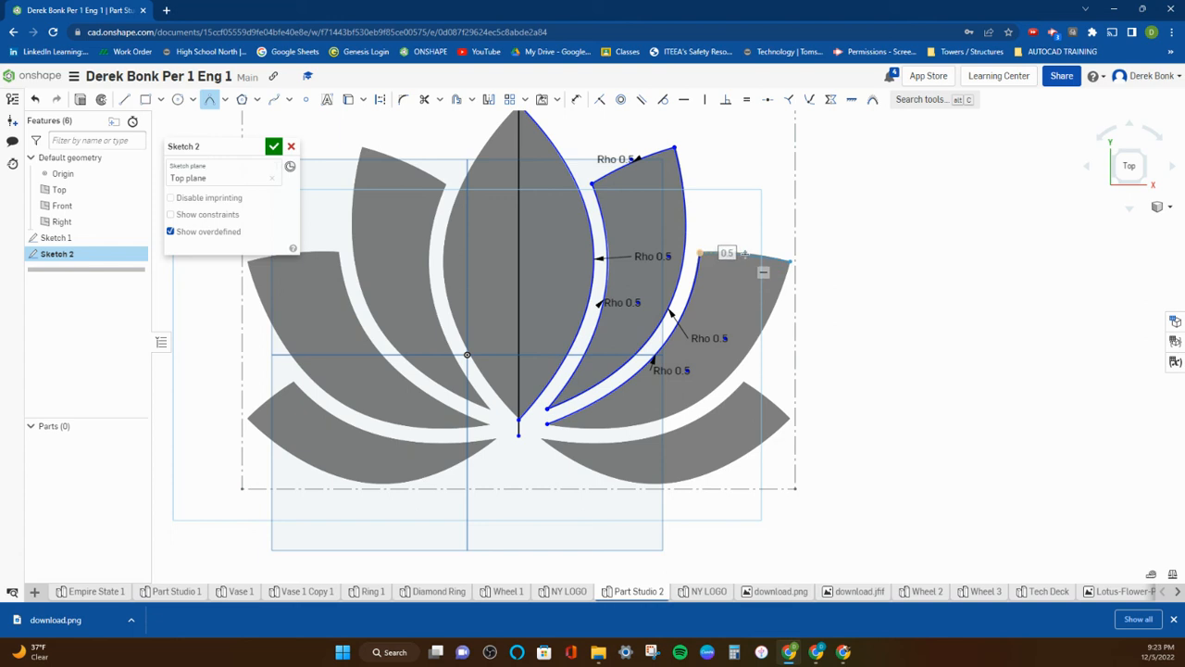
left_click(748, 255)
key("Return")
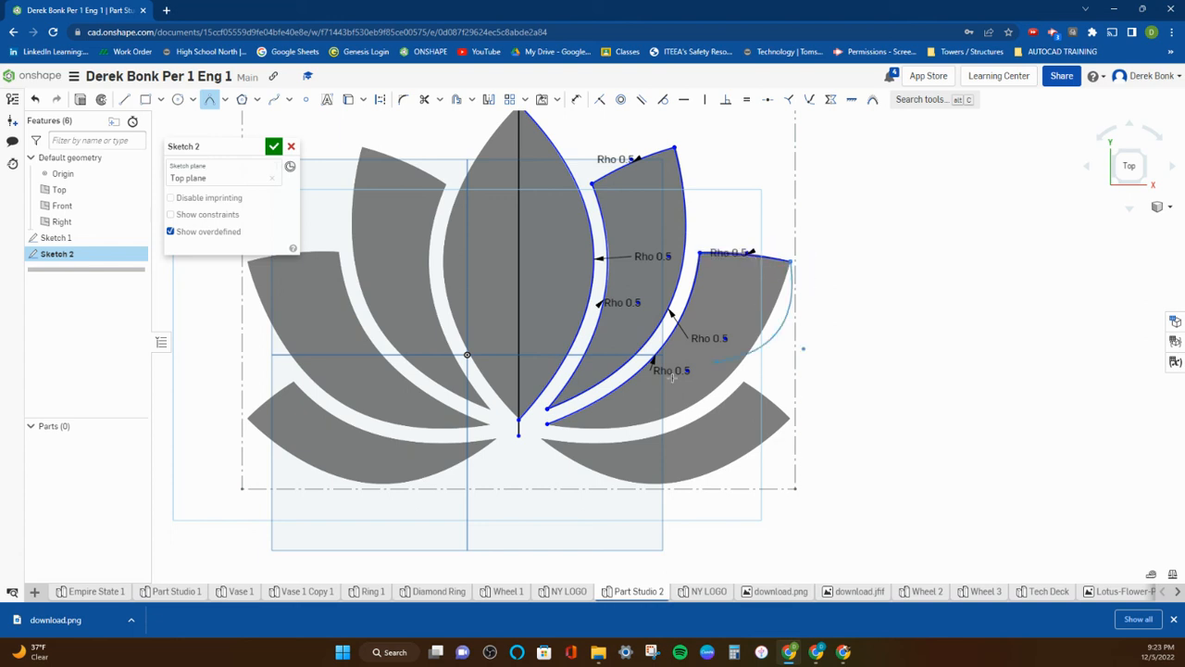
Step: Trace the outer edge of the second petal right of centre with a conic curve back to its base, using a rho of 0.5
left_click(546, 423)
left_click(732, 454)
key("Return")
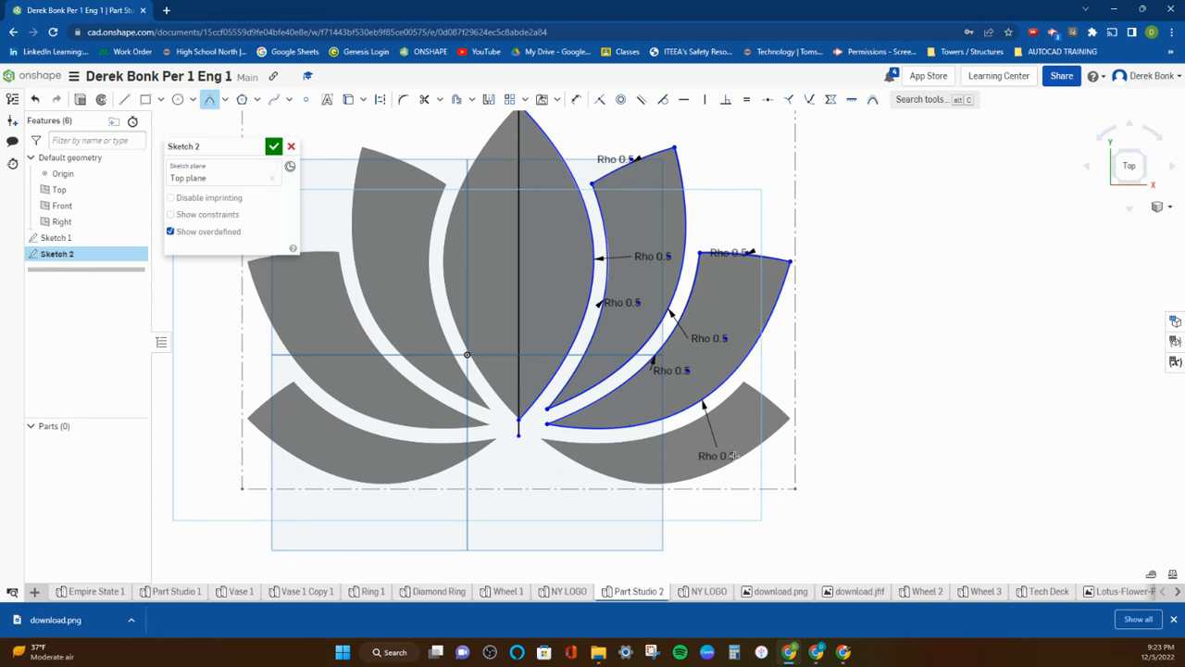
Step: Trace the upper edge of the lowest right petal with a conic curve from its base to its upper corner, using a rho of 0.5, and end the command
left_click(547, 424)
left_click(743, 384)
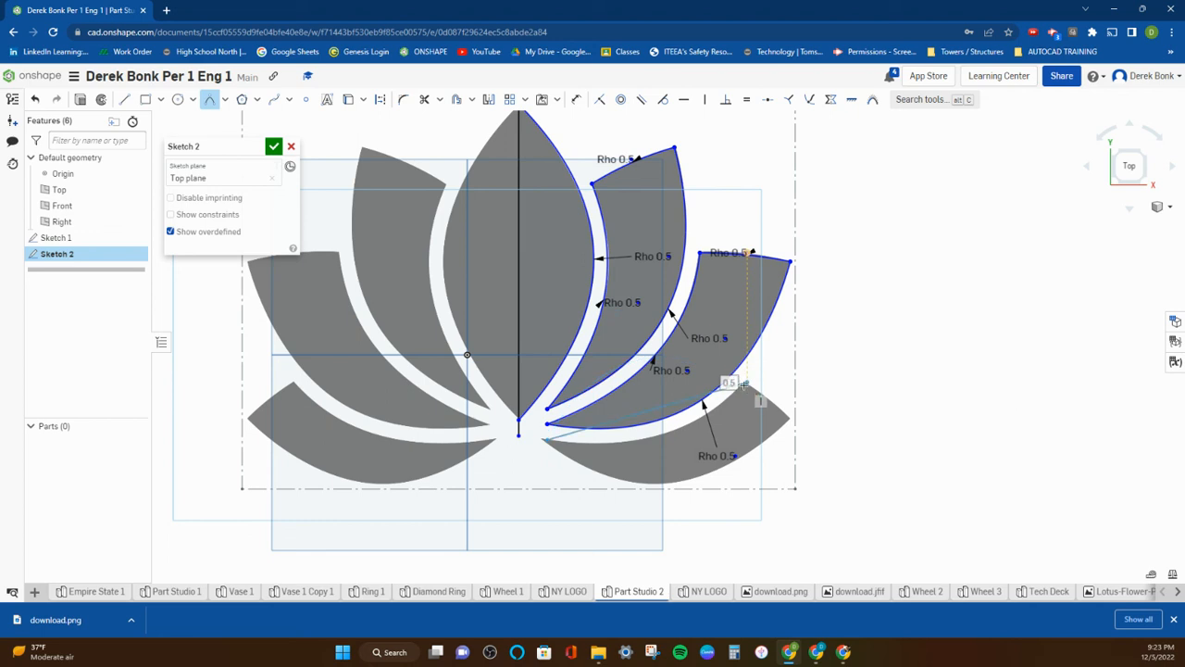
left_click(689, 454)
key("Return")
left_click(687, 455)
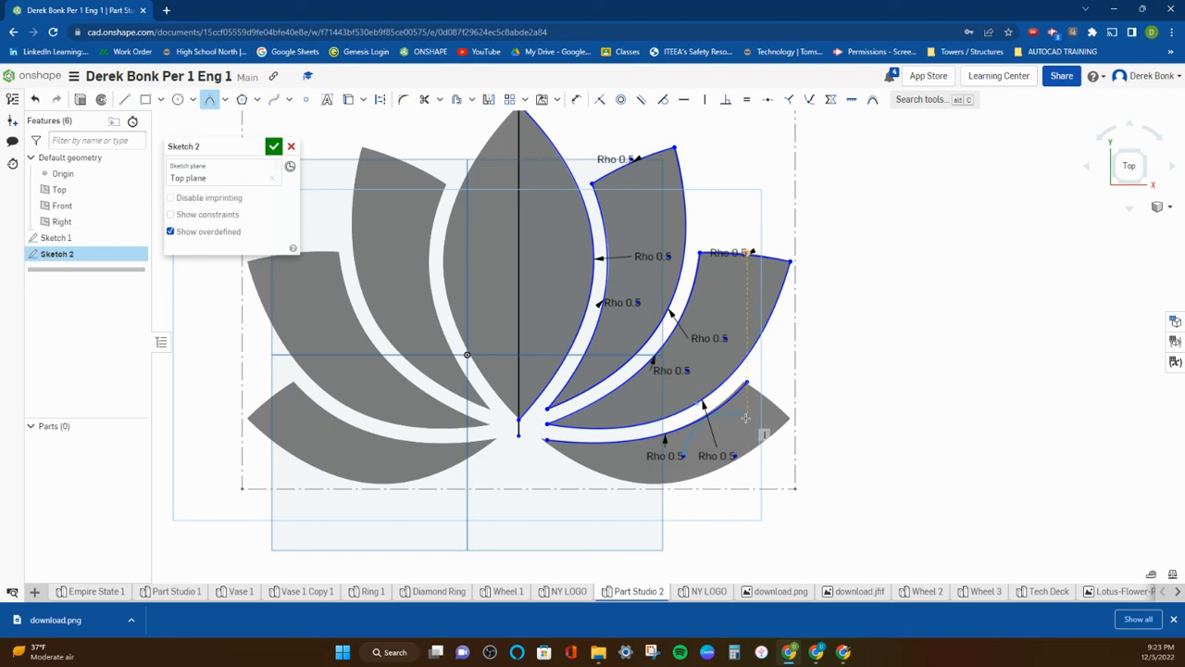
right_click(747, 424)
left_click(760, 434)
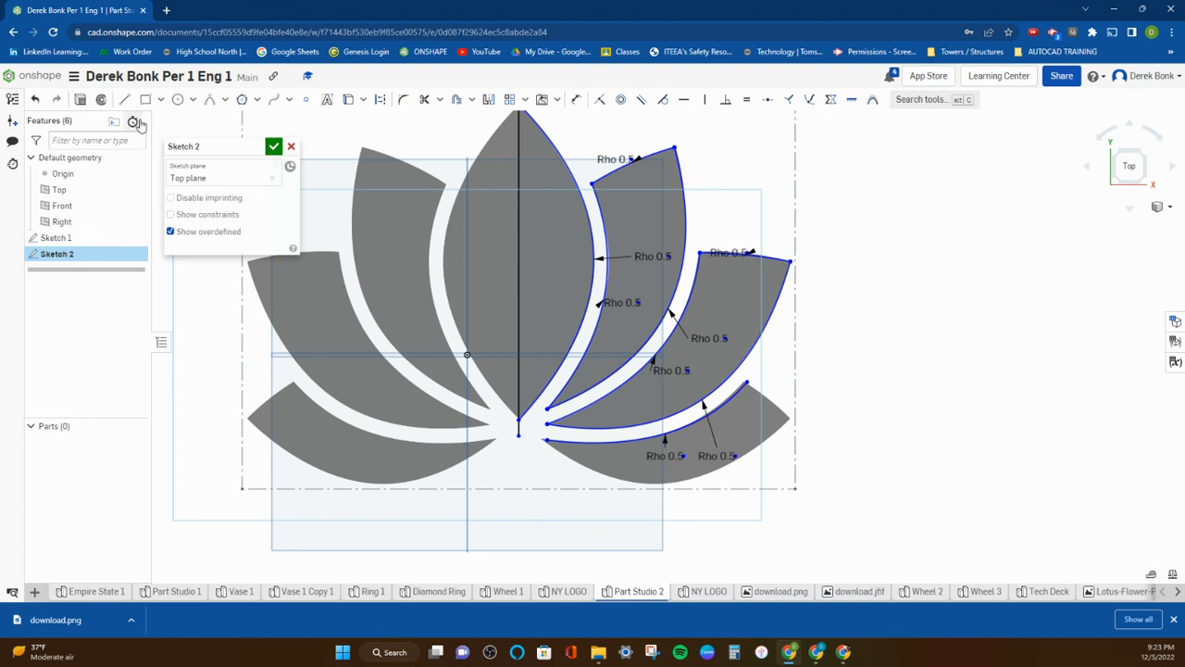
Step: Trace the short outer edge of the lowest right petal with a conic curve from its upper corner to its outer tip, using a rho of 0.5
left_click(210, 100)
left_click(746, 381)
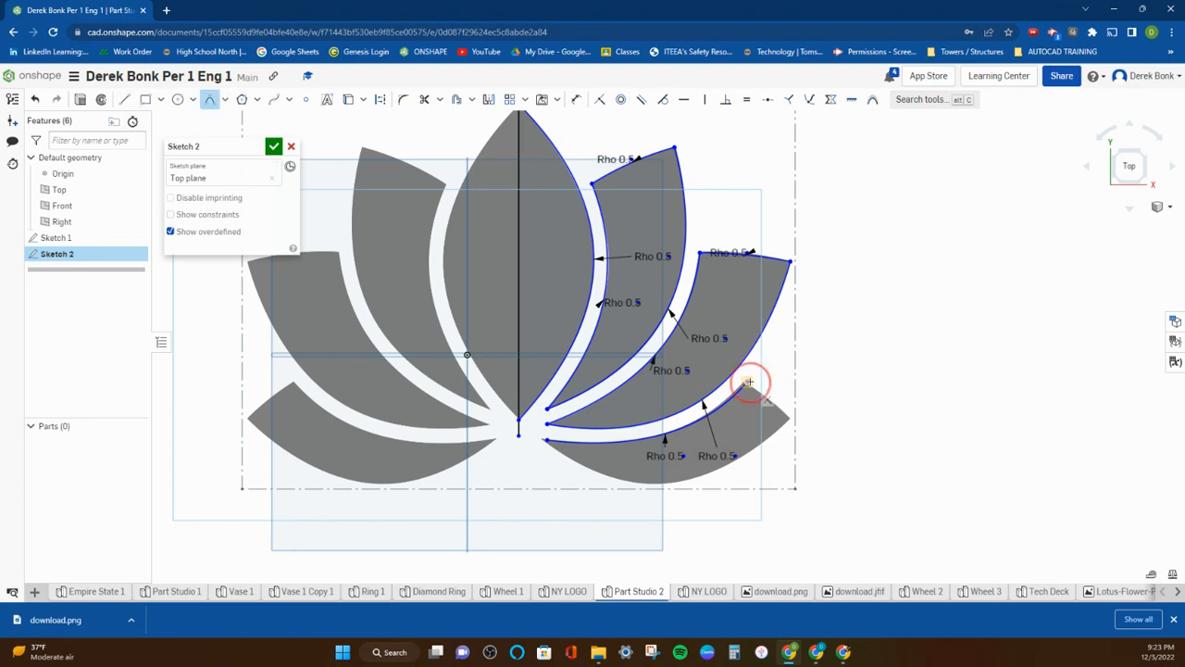
left_click(787, 417)
left_click(784, 424)
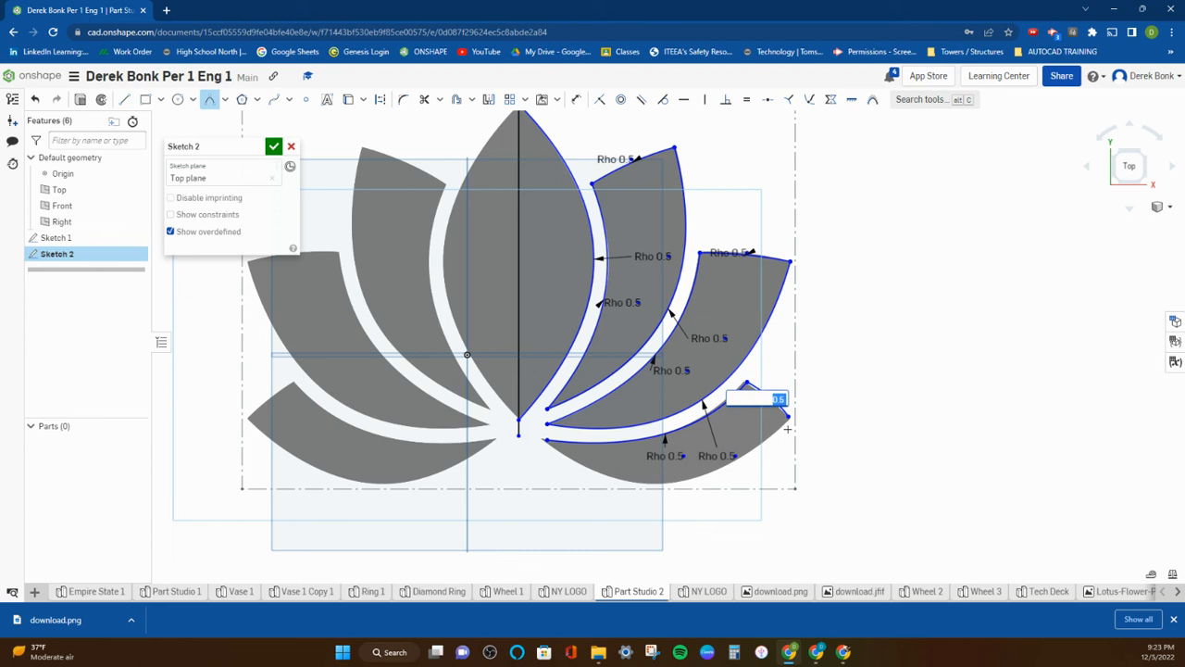
key("Return")
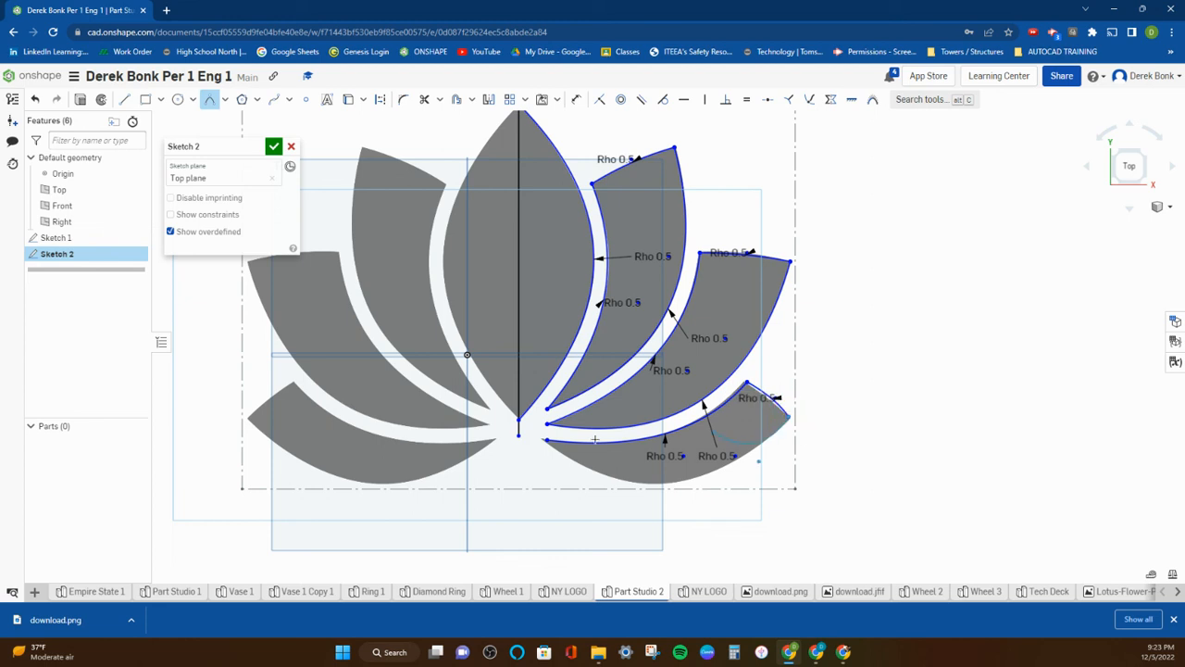
Step: Close the lowest right petal along its lower edge with a conic curve to its base at rho 0.5, and hide Sketch 1 with the image
left_click(547, 440)
left_click(671, 536)
key("Return")
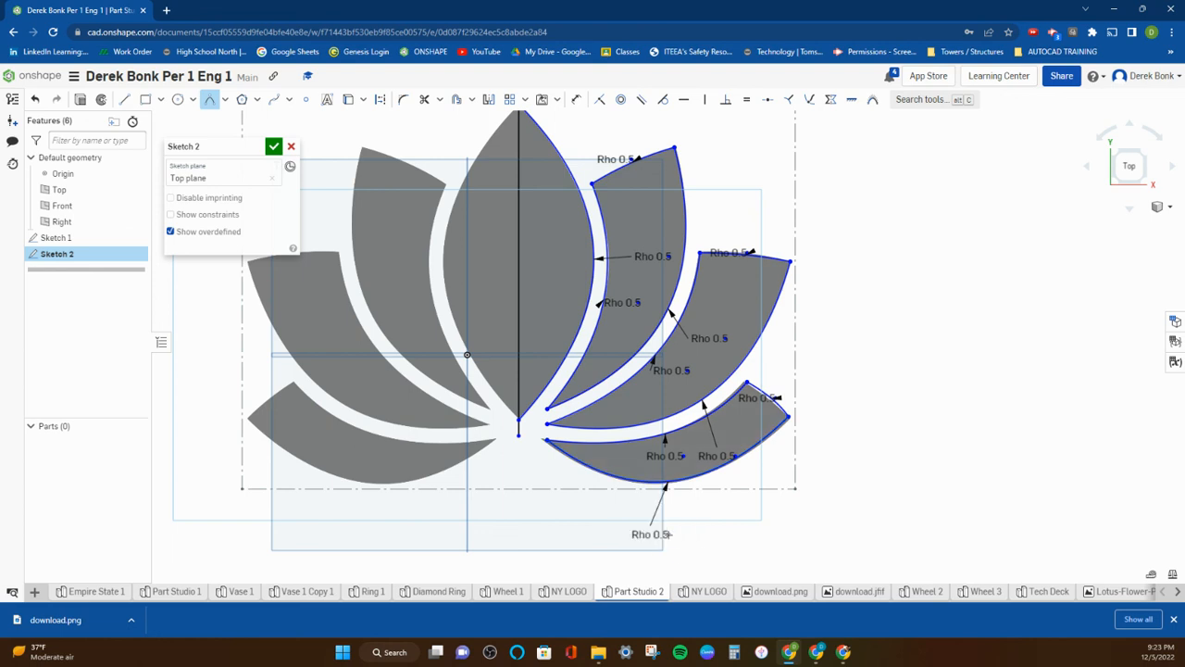
scroll(659, 526, "down", 1)
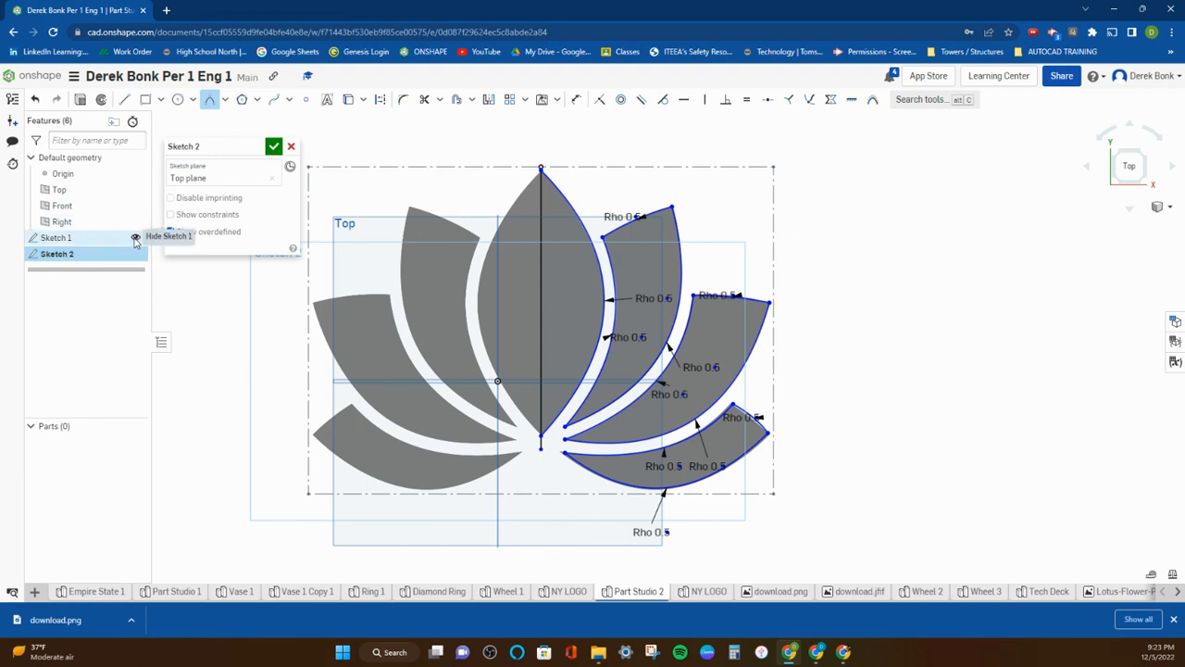
left_click(135, 239)
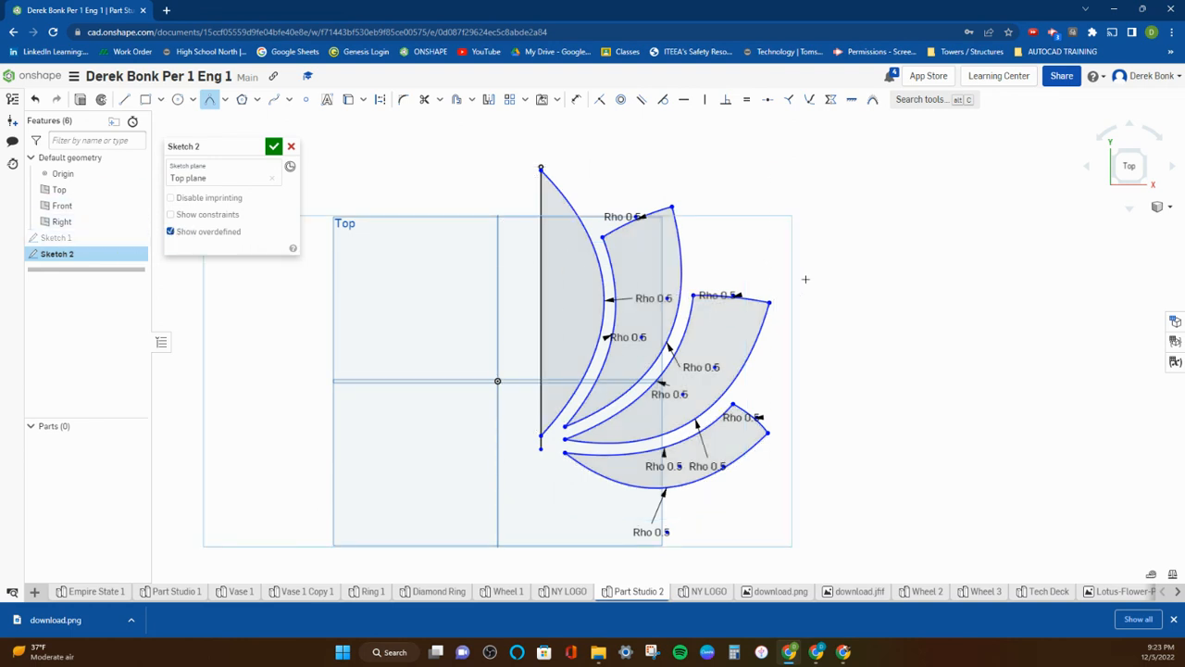
Step: Mirror all the conic curves of the centre half-petal and the three right-hand petals across the vertical centre line
left_click(489, 101)
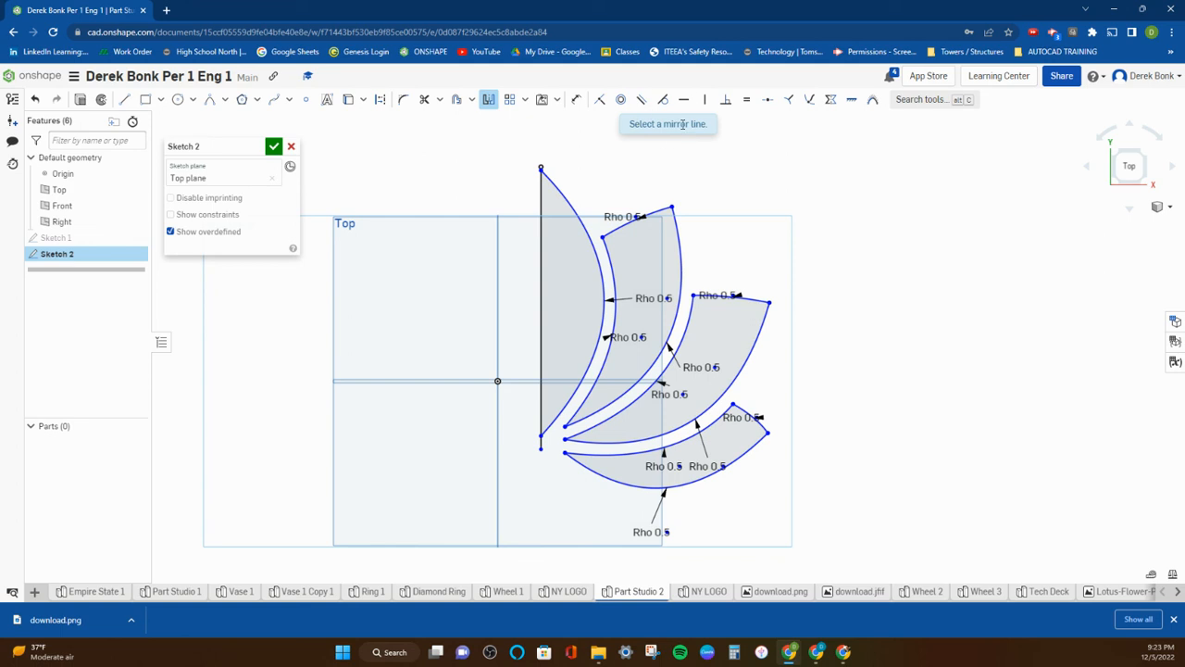
left_click(542, 199)
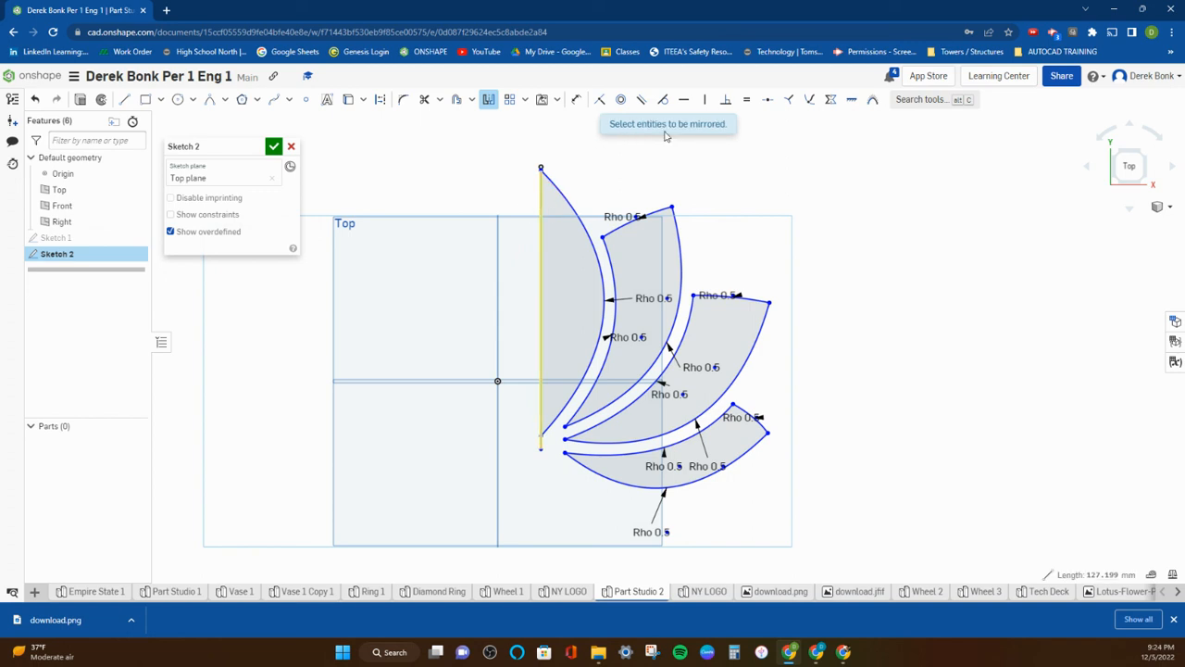
left_click(608, 476)
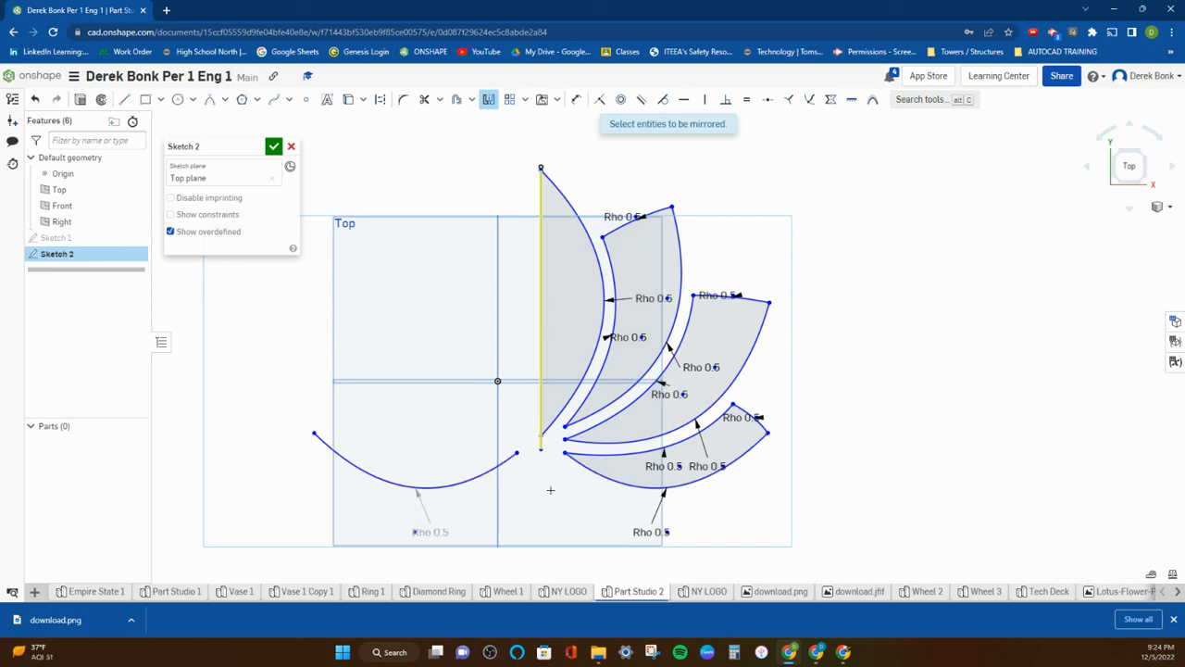
left_click_drag(565, 158, 792, 427)
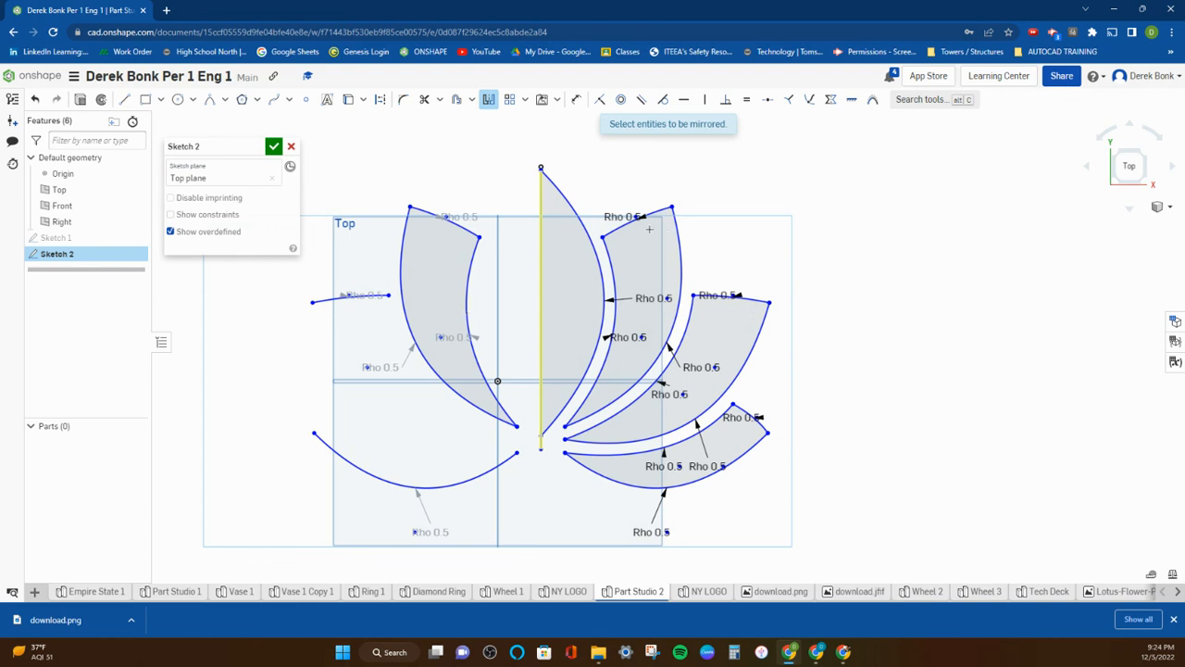
left_click(584, 228)
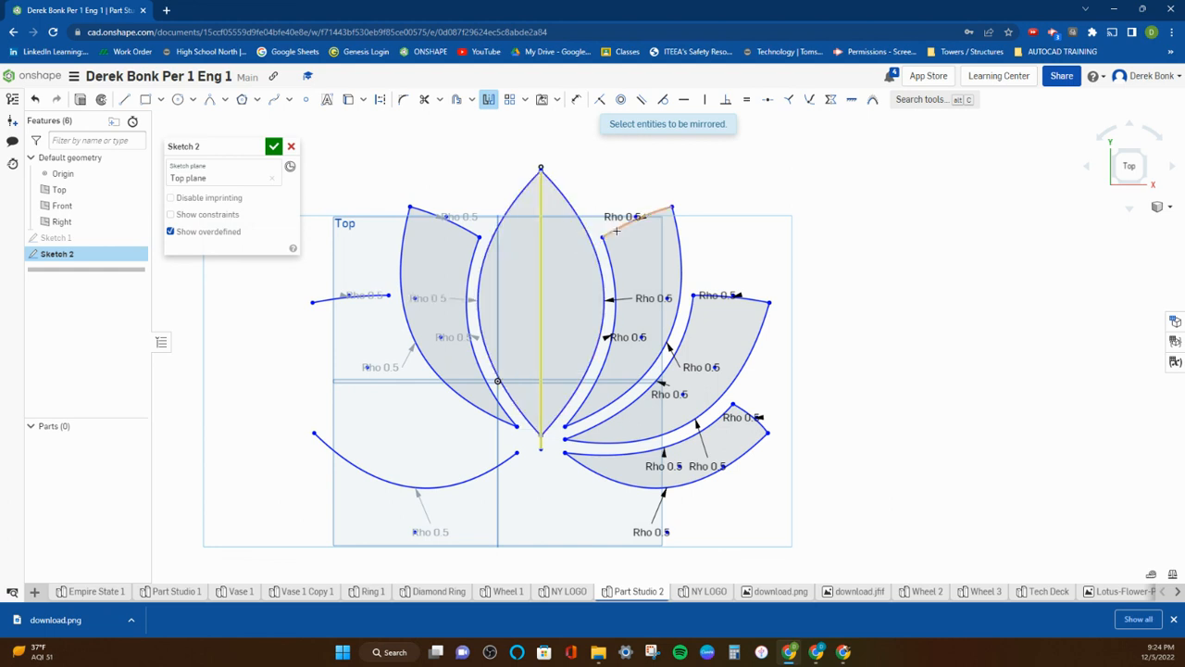
left_click(683, 338)
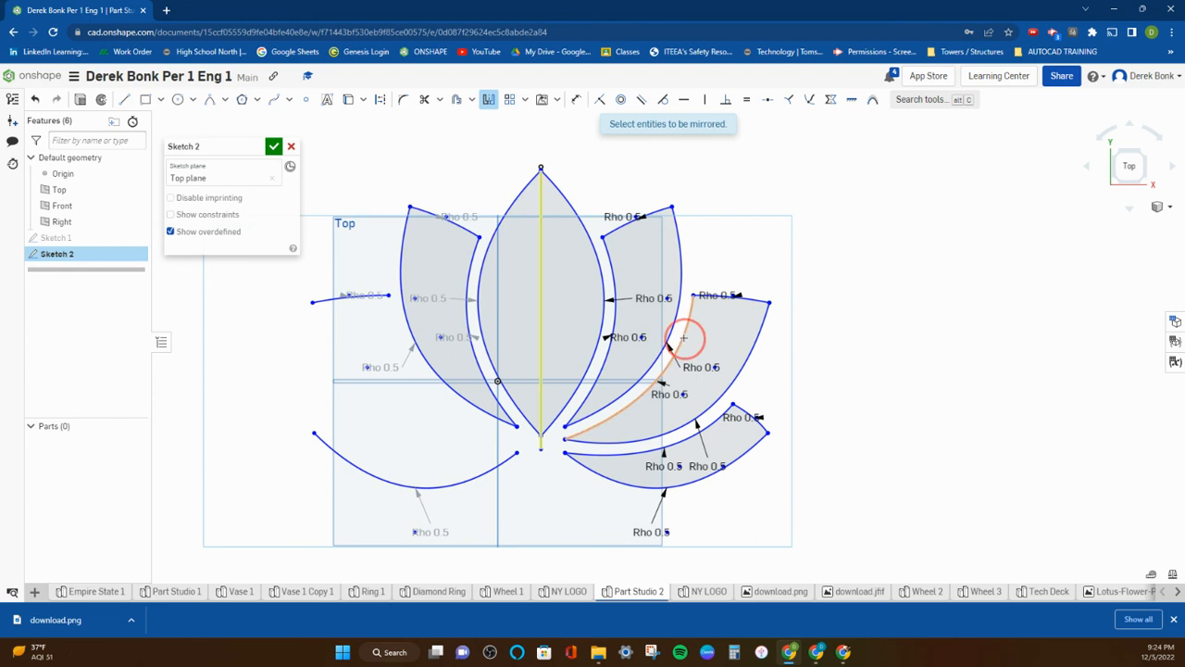
left_click(750, 344)
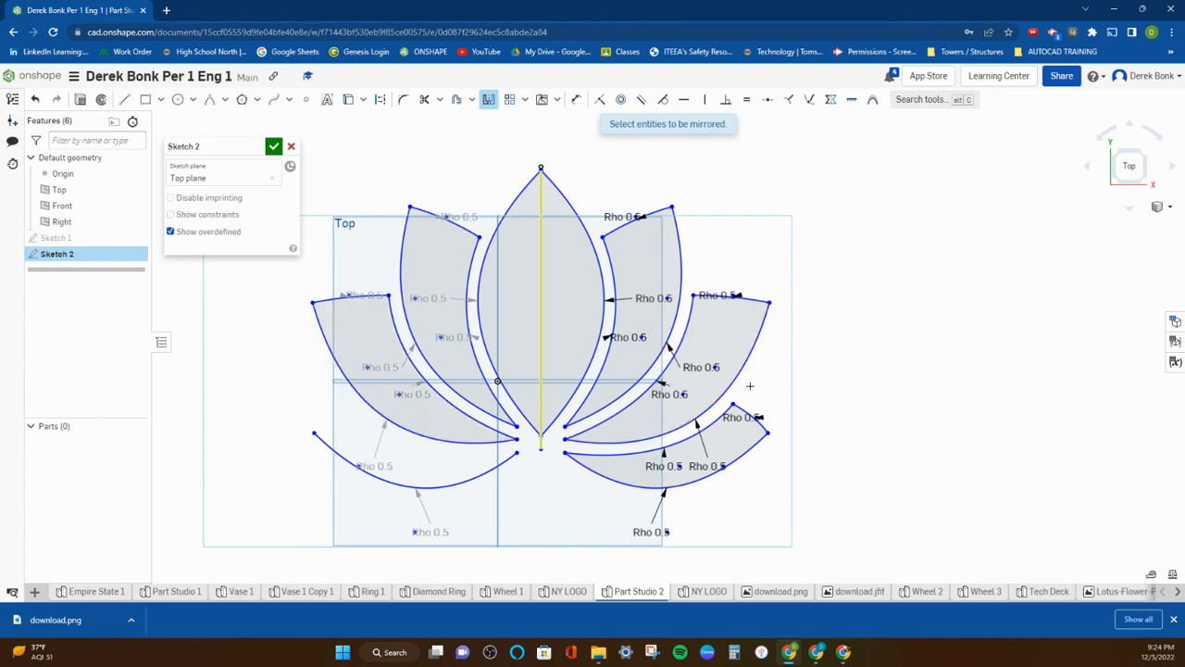
left_click(716, 419)
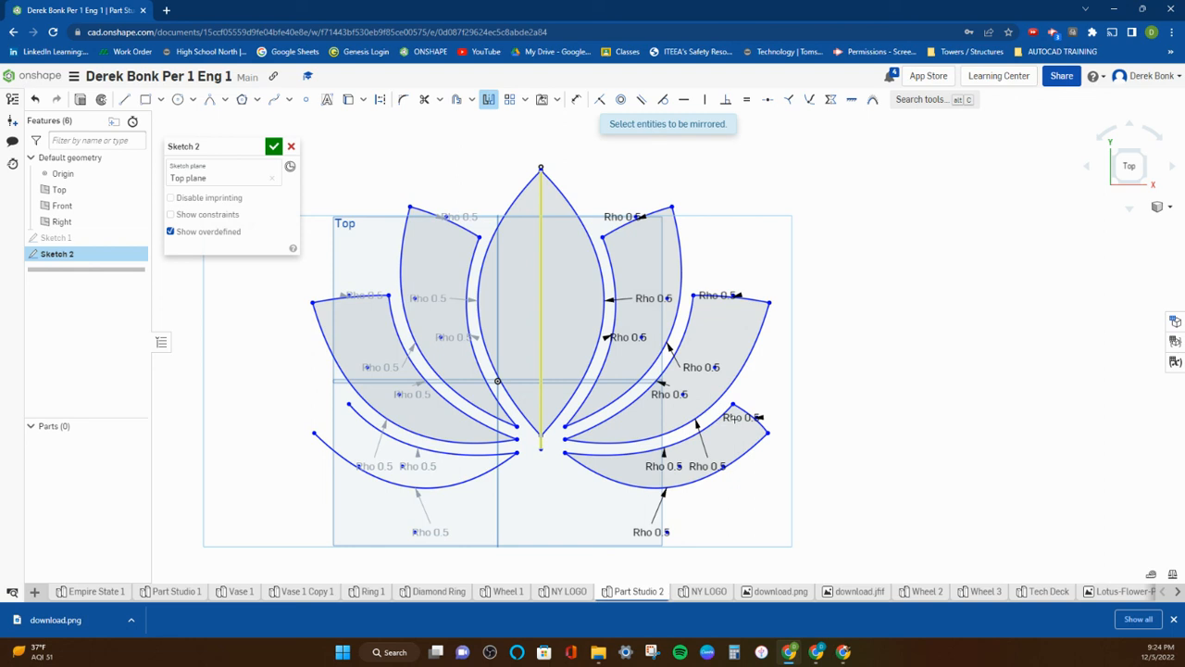
left_click(741, 410)
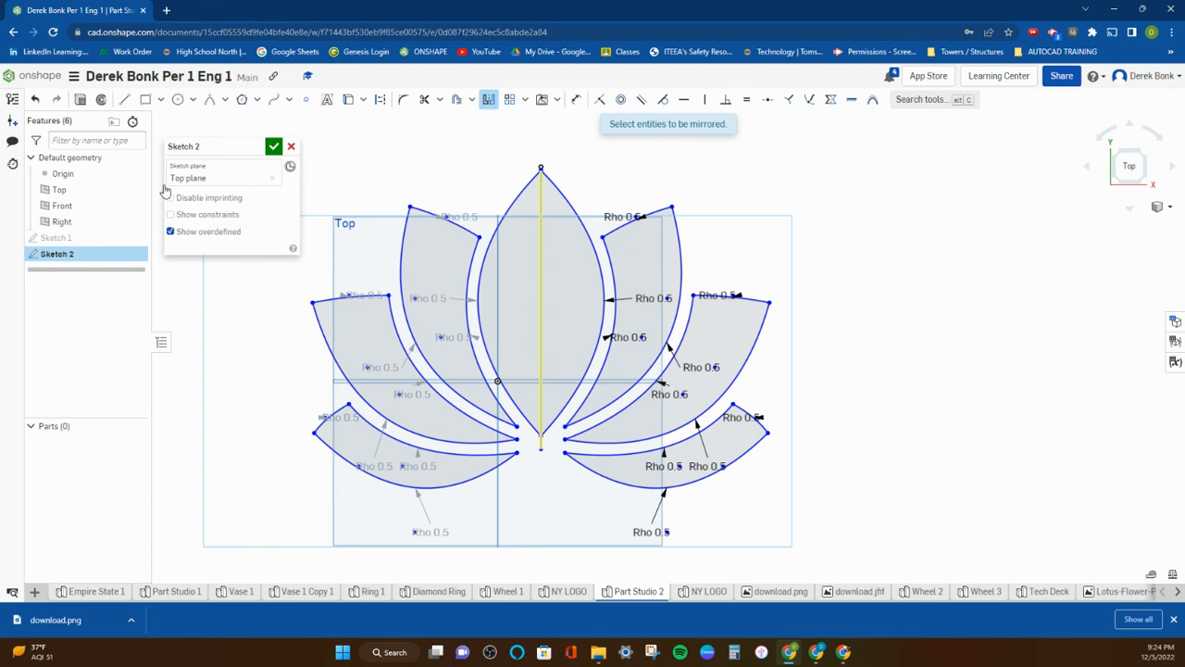
Step: Extrude all the closed petal regions of Sketch 2 as new solids to a depth of 10 mm
left_click(80, 99)
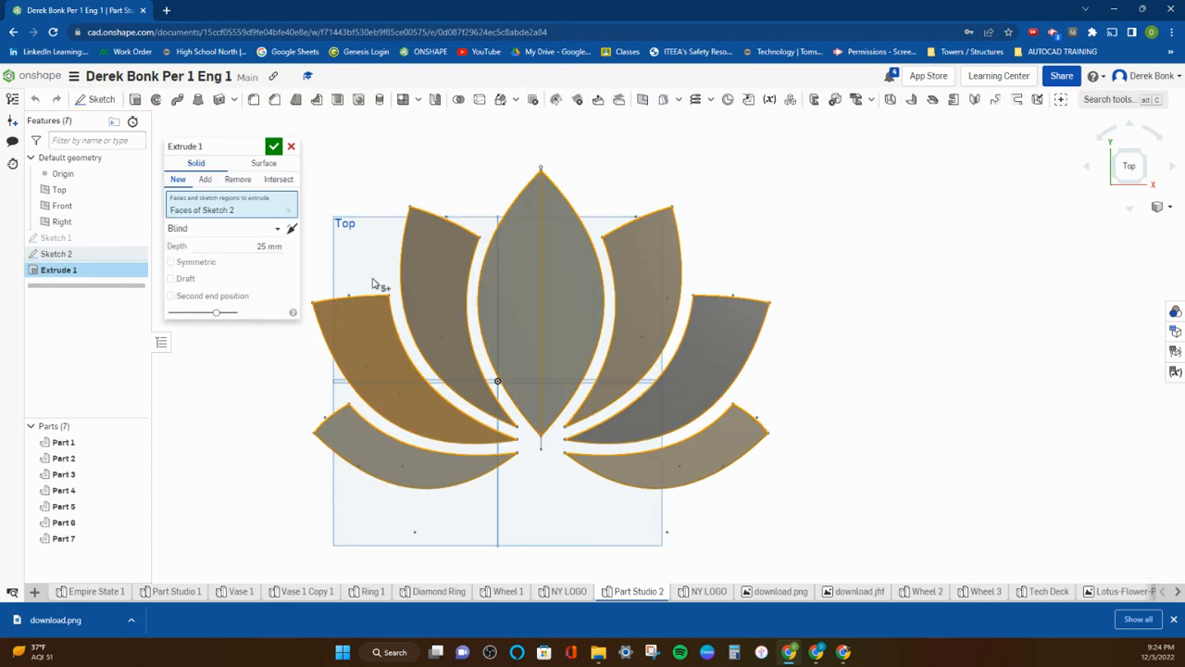
right_click_drag(370, 197, 353, 151)
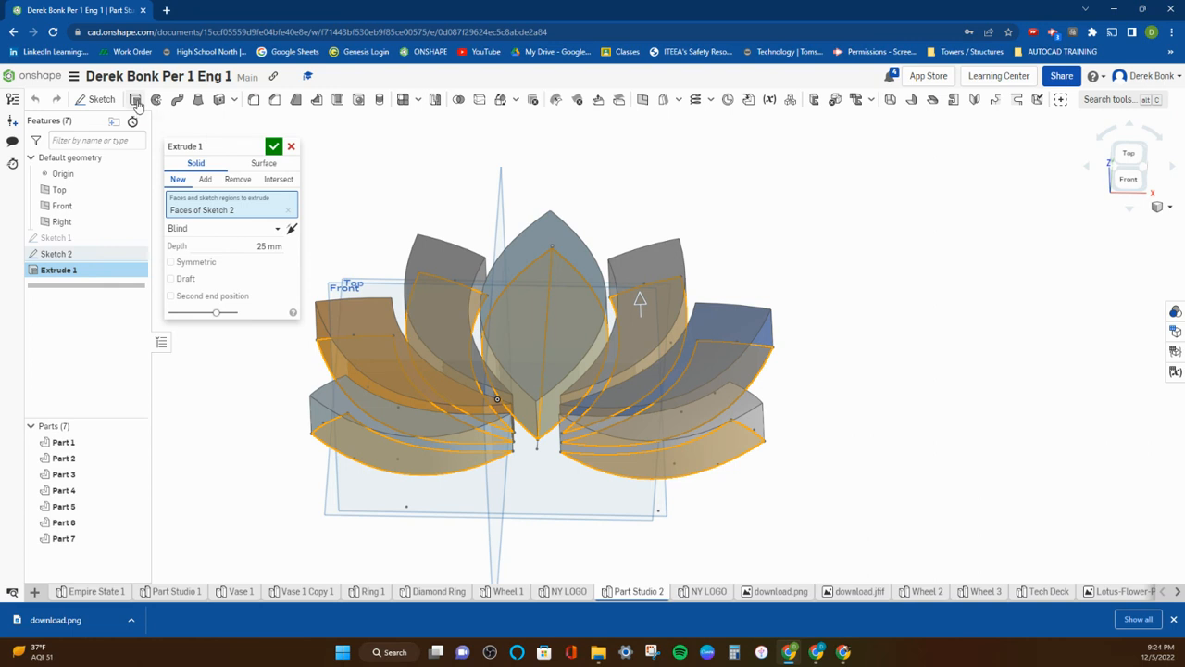
left_click(246, 246)
type("10")
key("Return")
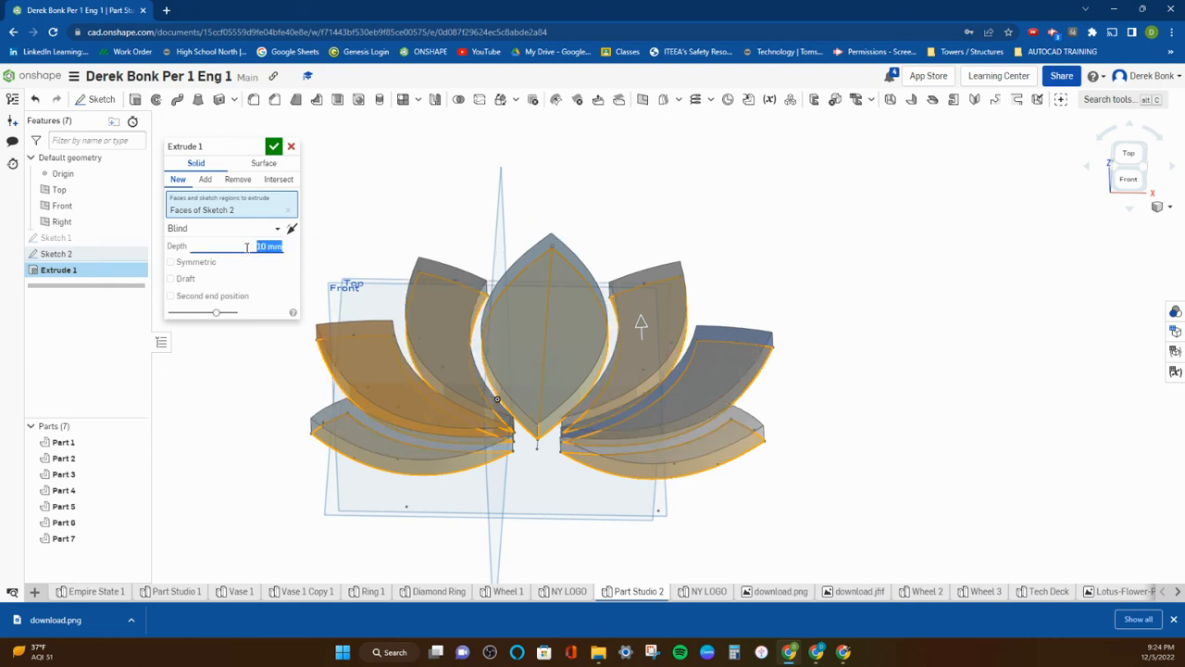
left_click(274, 148)
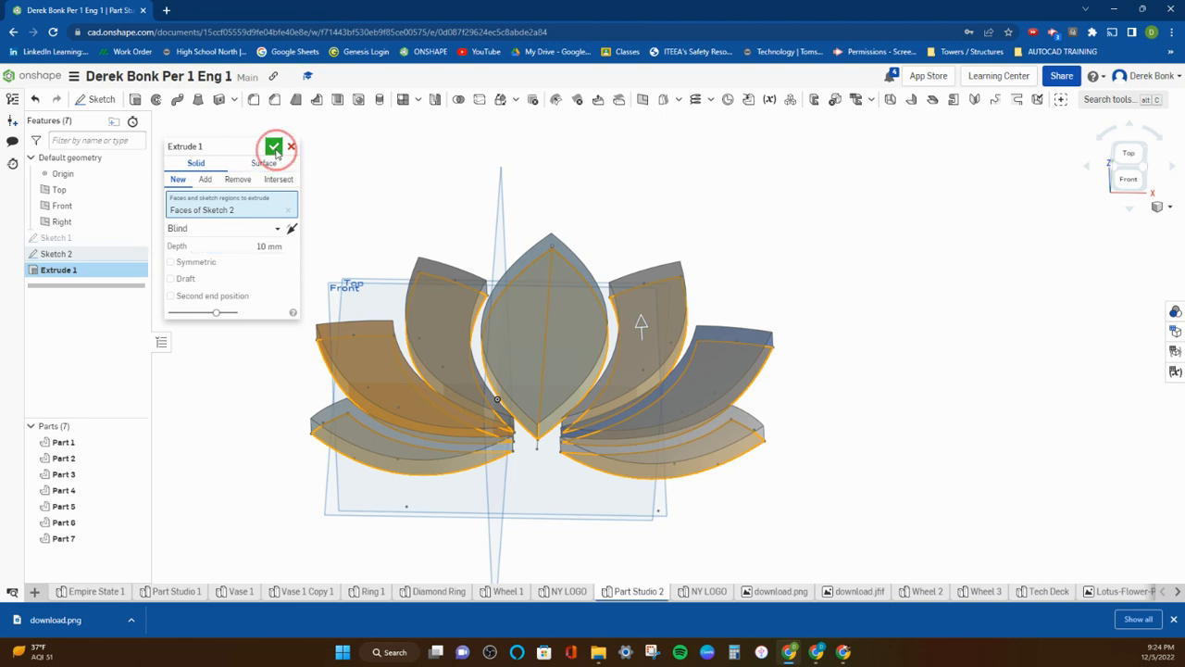
Step: Change the appearance of all seven petal parts to dark teal, colour 0C786F
right_click_drag(324, 194, 319, 203)
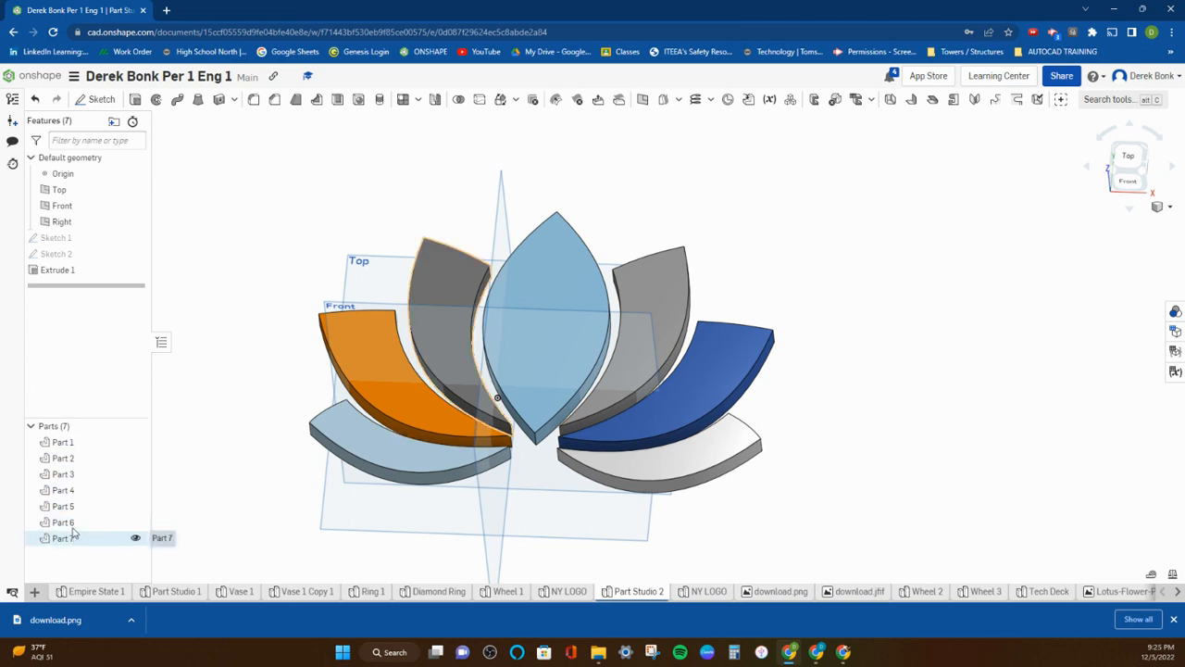
left_click(65, 443)
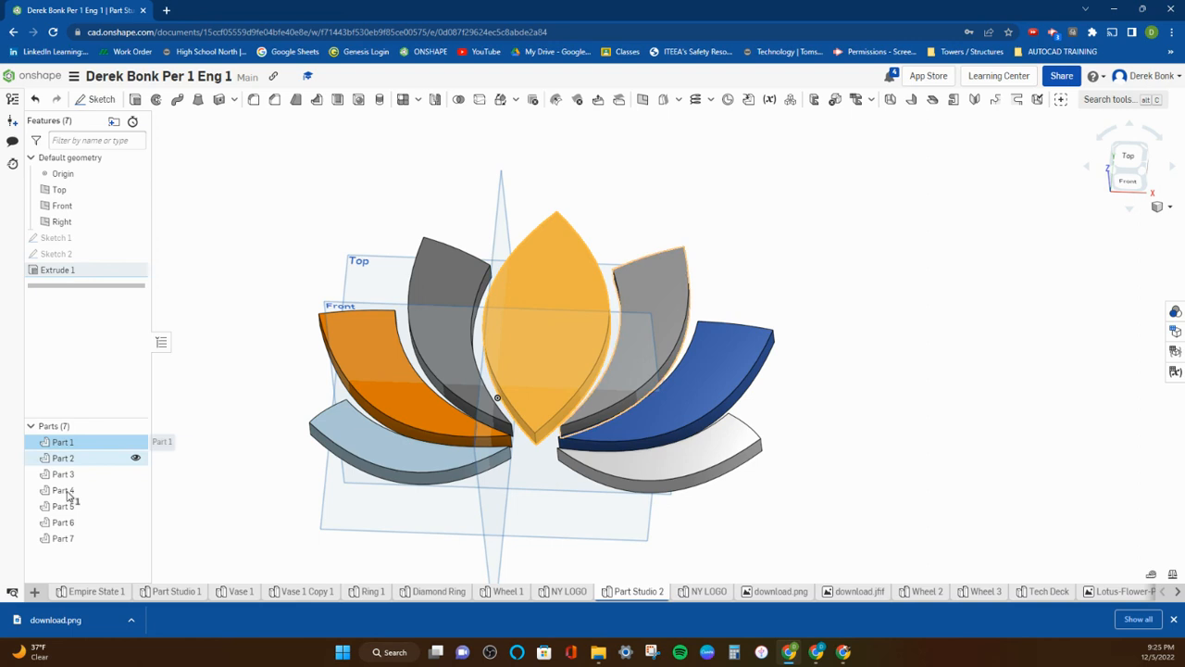
left_click(61, 541, "shift")
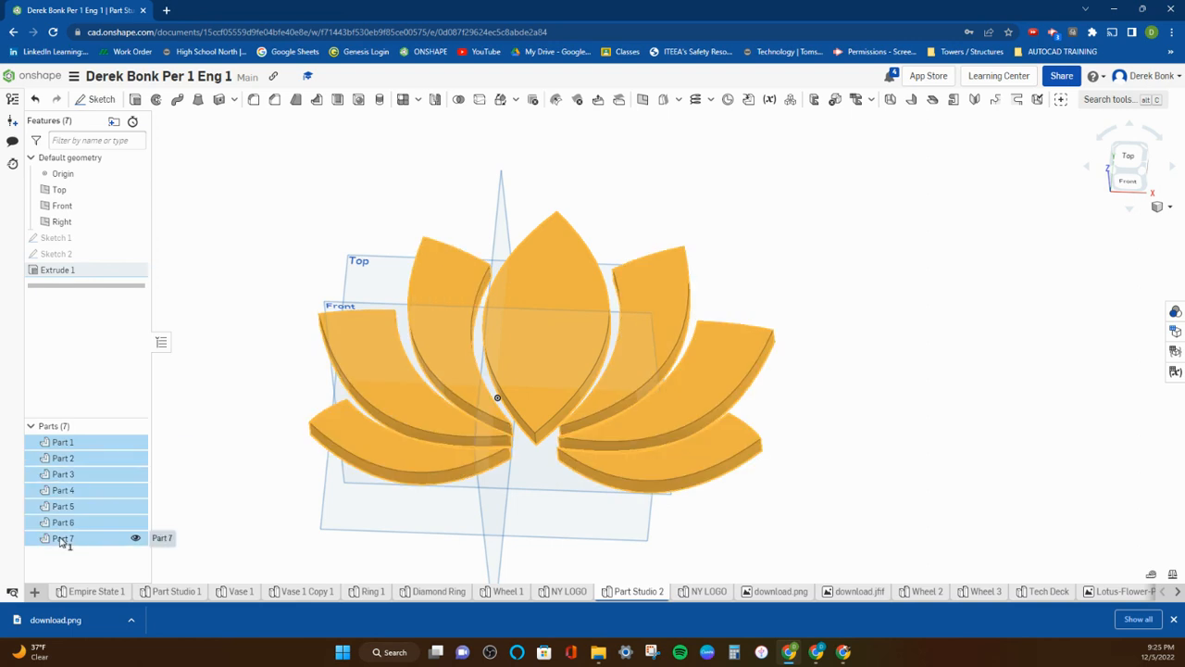
right_click(65, 489)
left_click(100, 382)
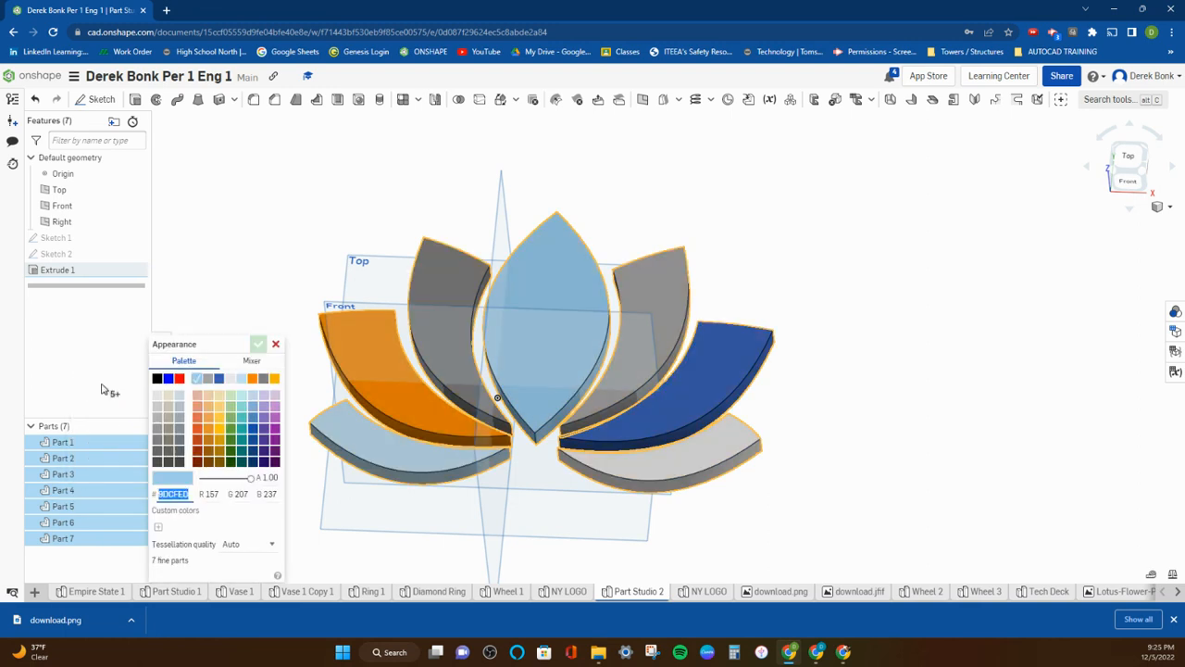
left_click(241, 451)
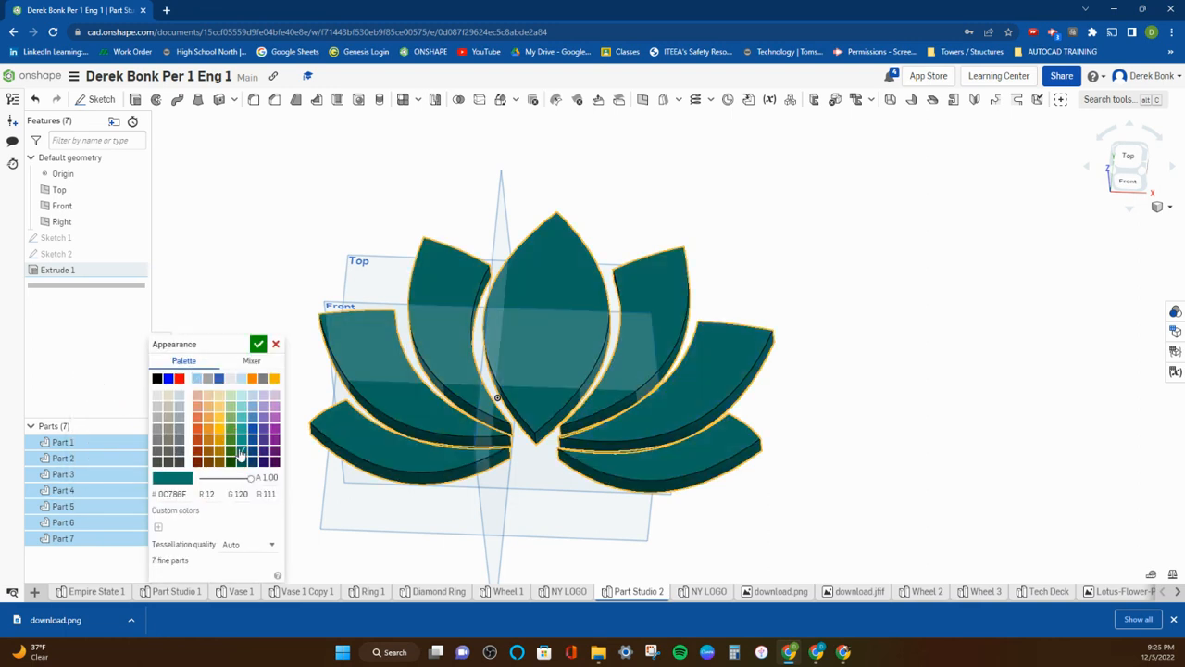
left_click(259, 344)
Step: Sketch a corner rectangle about 246 by 175 mm around the whole flower on the Top plane
right_click_drag(284, 379, 289, 404)
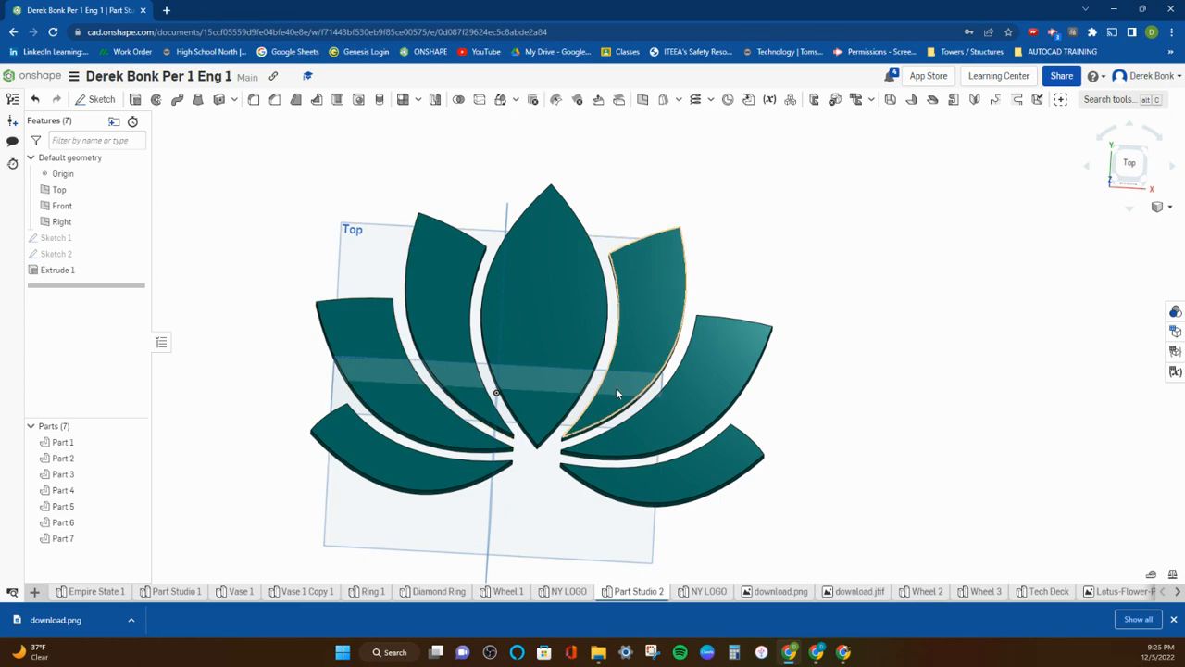
left_click(364, 268)
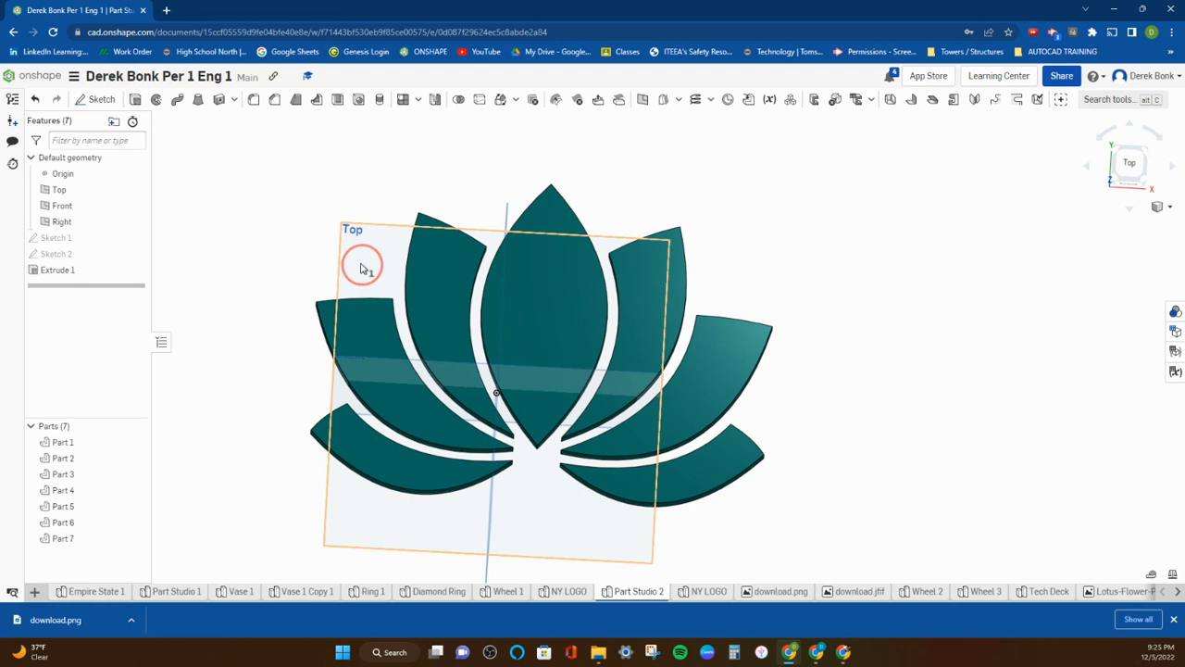
left_click(93, 100)
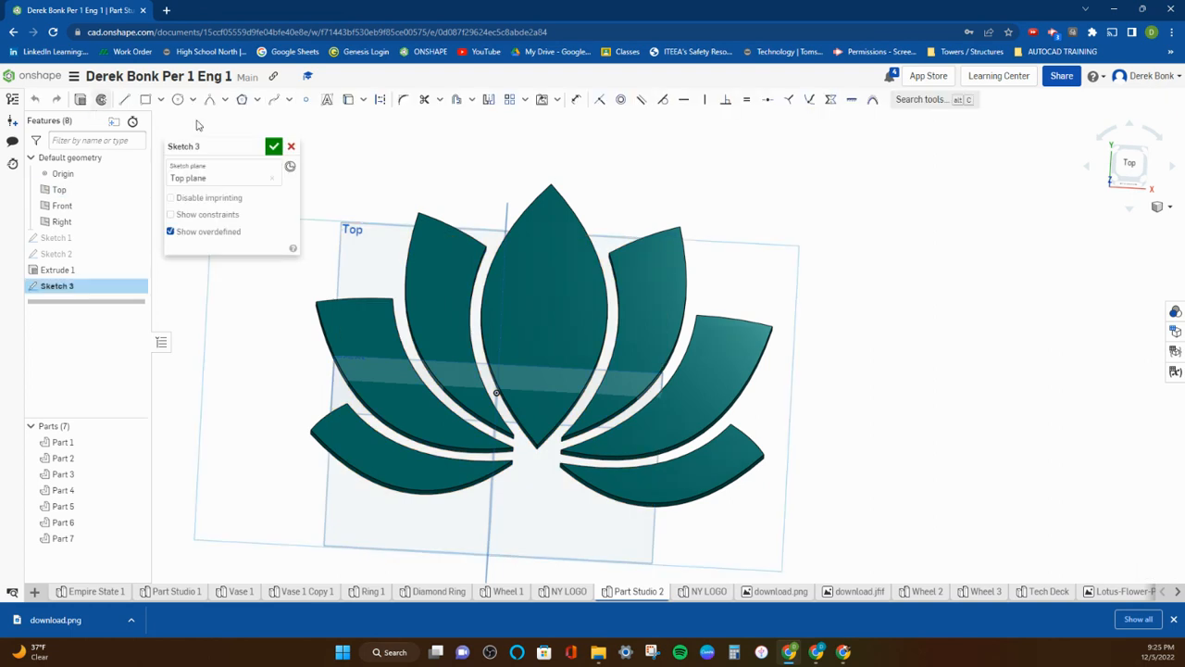
left_click(145, 99)
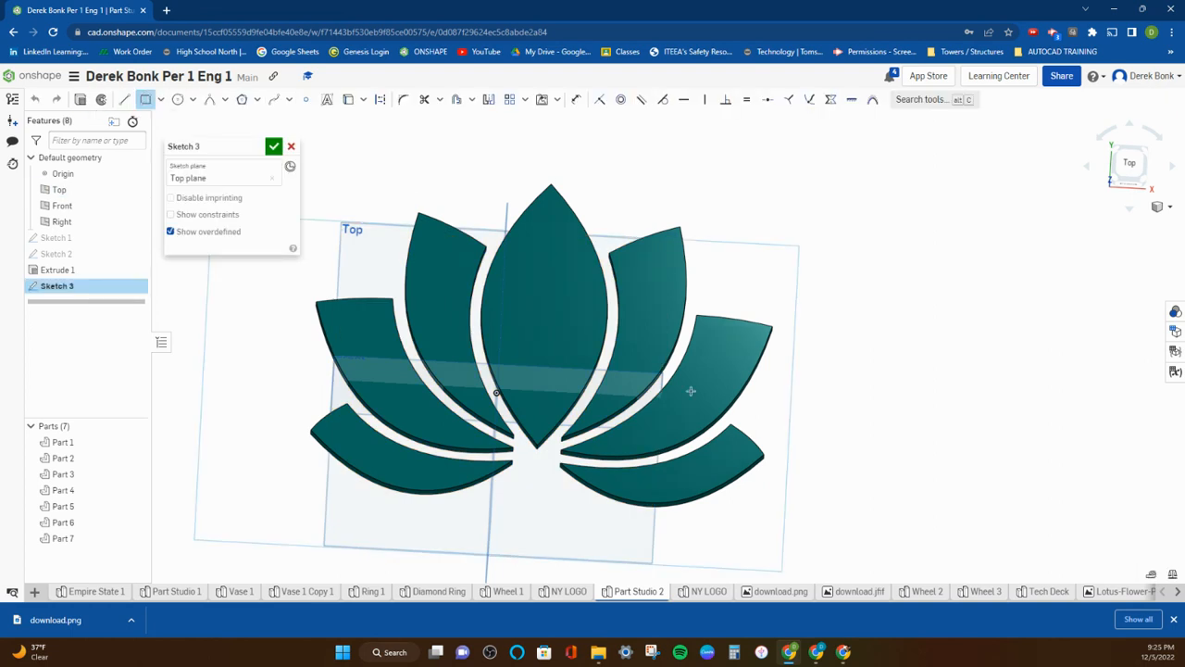
left_click_drag(268, 527, 826, 179)
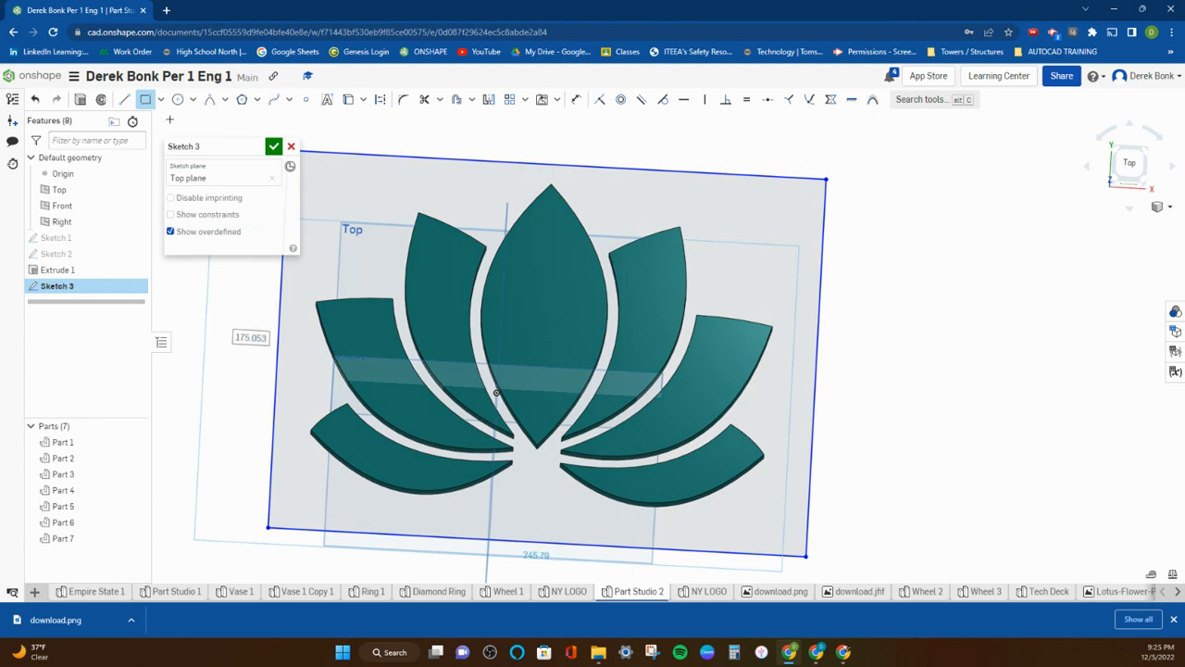
left_click(145, 100)
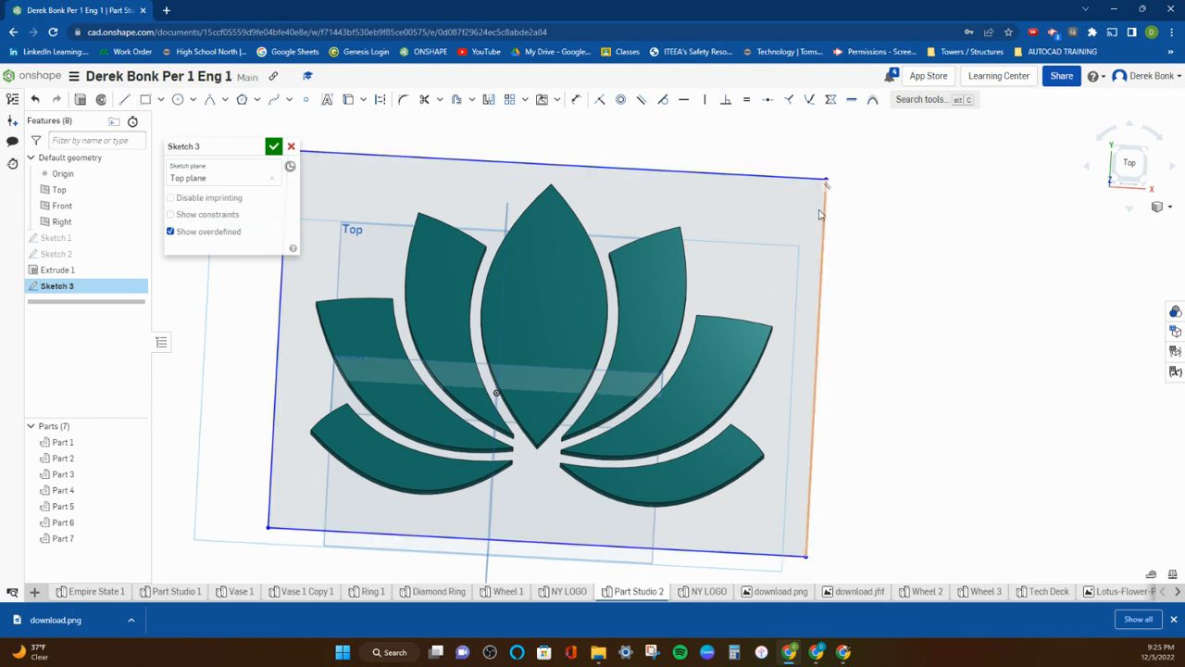
Step: Extrude the rectangle 3 mm as a new solid in the opposite direction, away from the petals, to form a backing plate
left_click(82, 100)
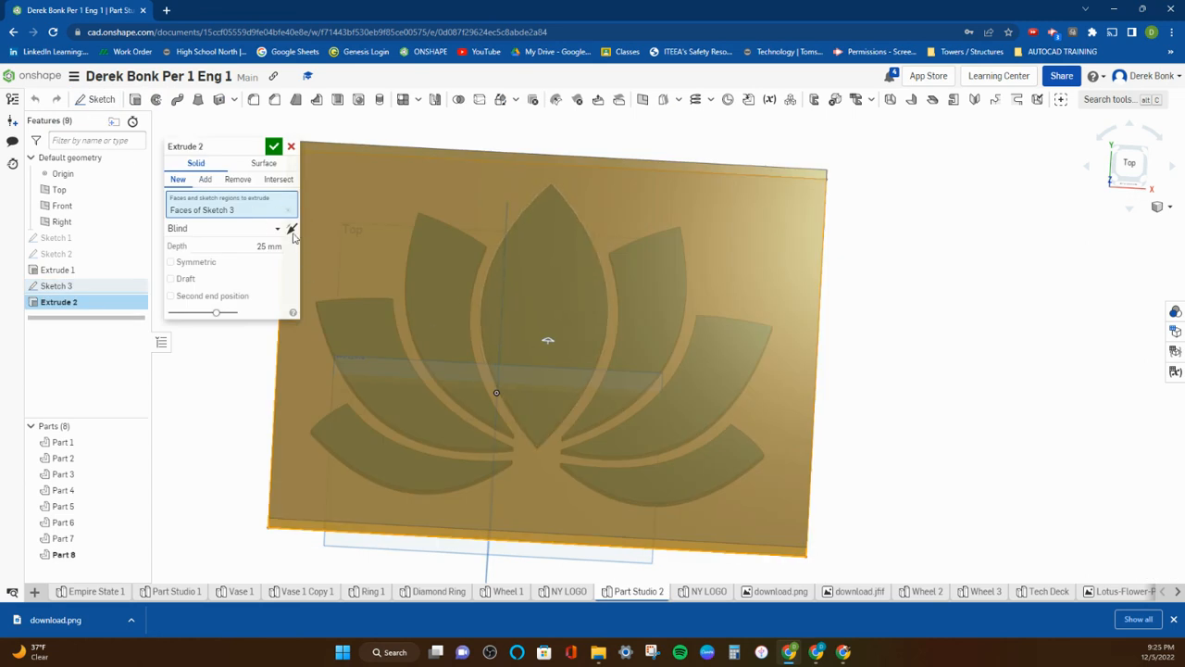
left_click(291, 227)
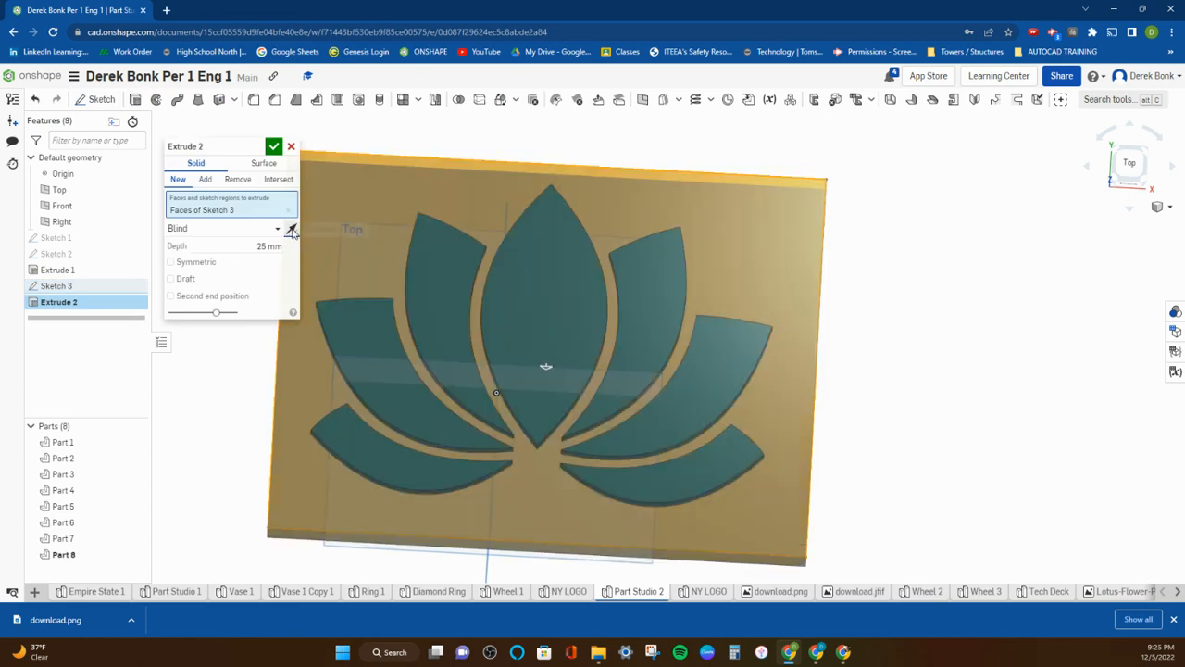
left_click(243, 245)
type("3")
key("Return")
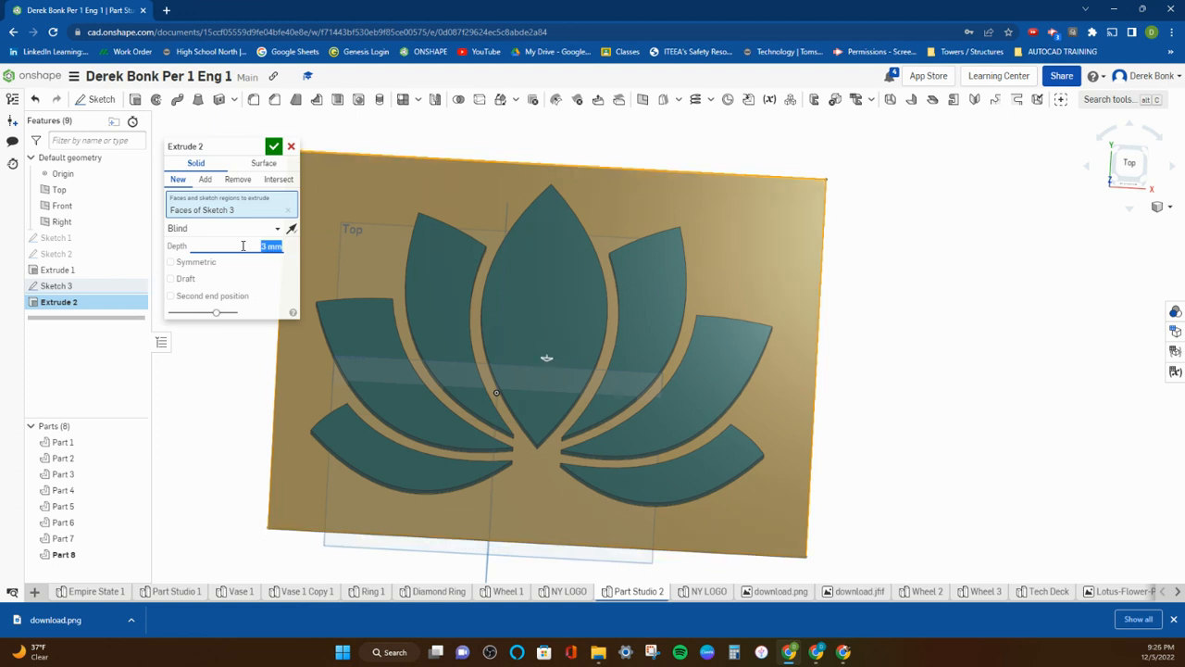
left_click(275, 148)
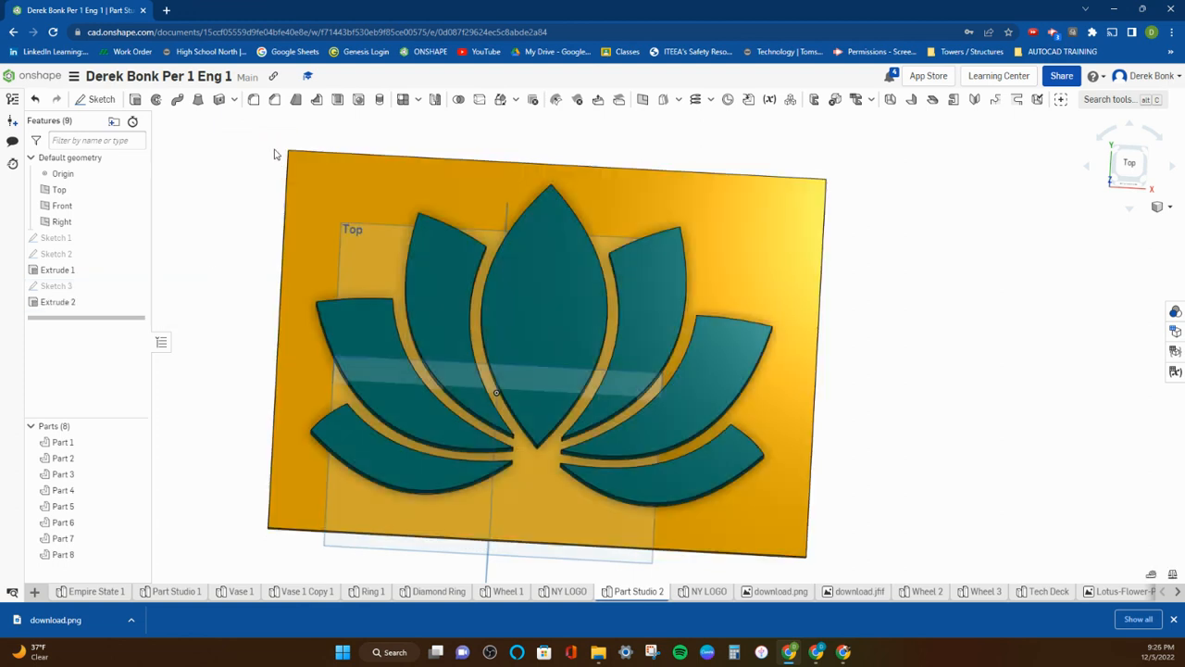
Step: Hide the Right, Front and Top planes and the origin
left_click(209, 239)
left_click(136, 222)
left_click(135, 222)
left_click(135, 206)
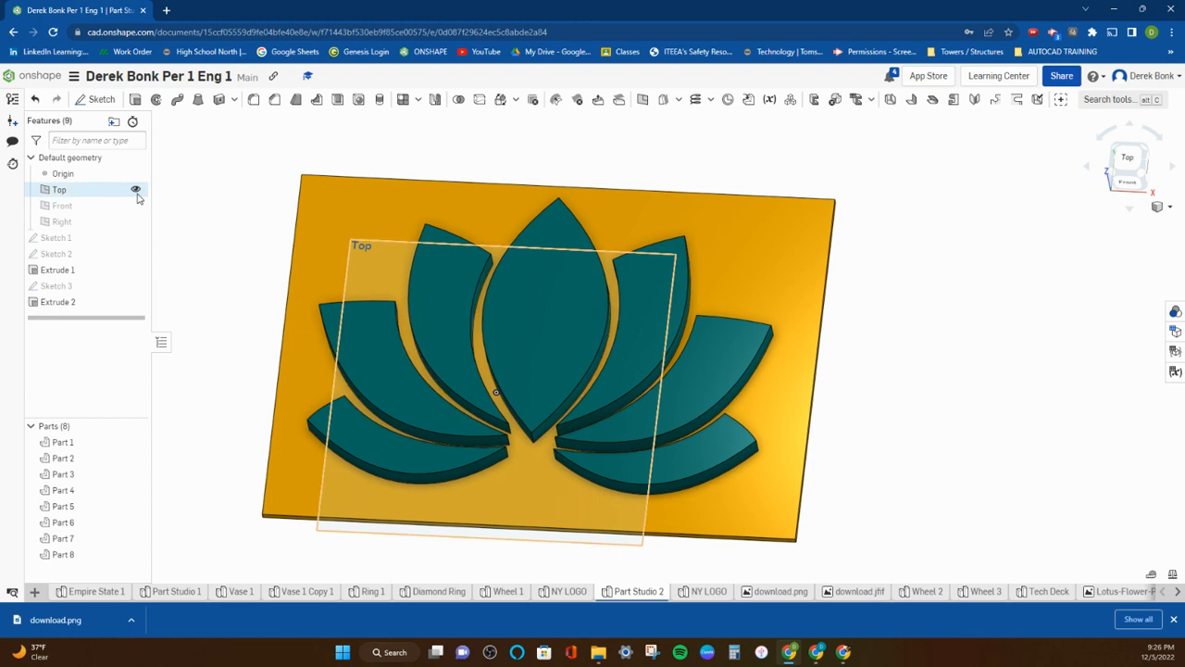
left_click(136, 190)
left_click(136, 174)
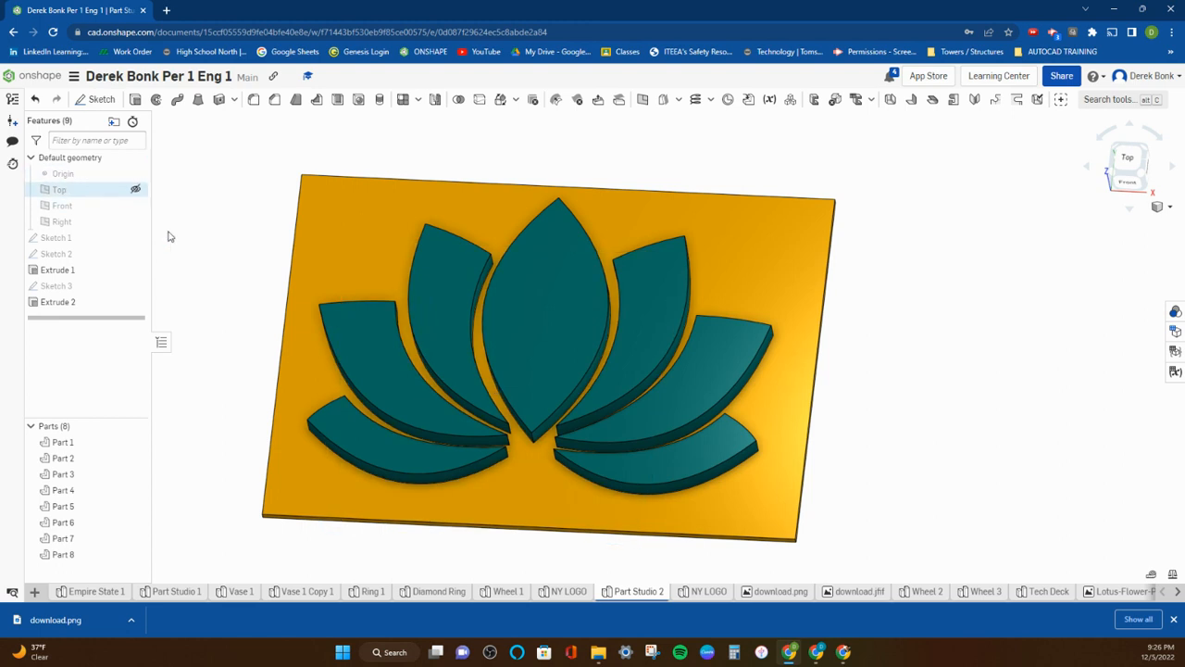
Step: Chamfer the edges of the backing plate's top face with an equal distance of 2 mm
right_click_drag(275, 257, 243, 234)
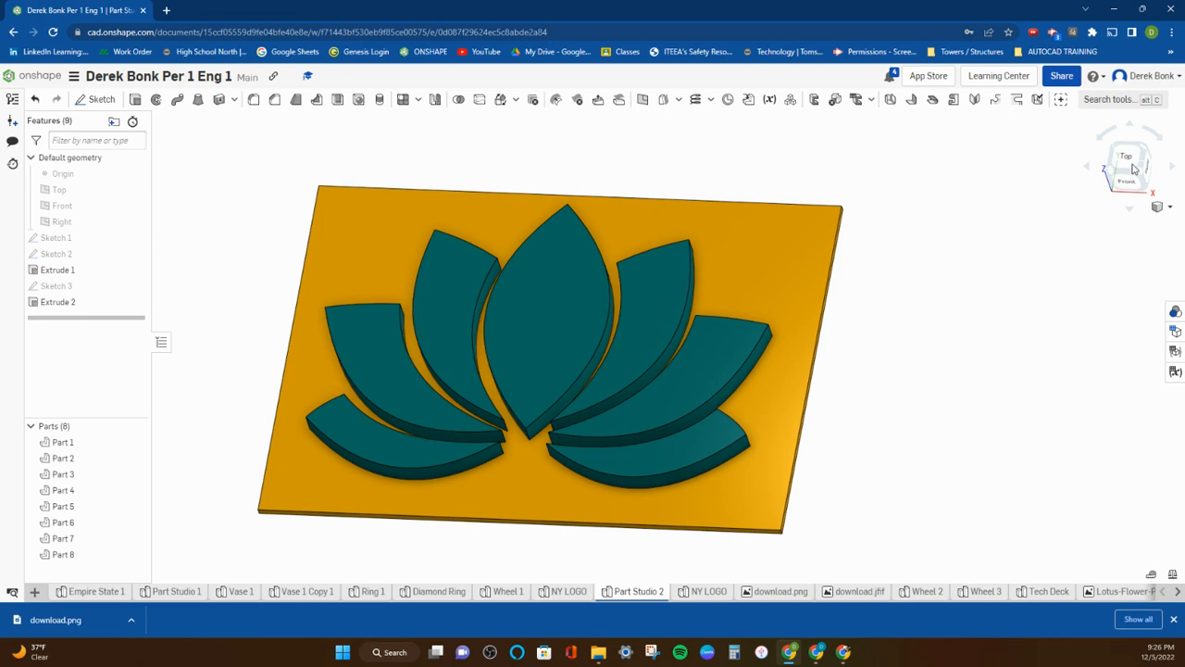
left_click(1134, 168)
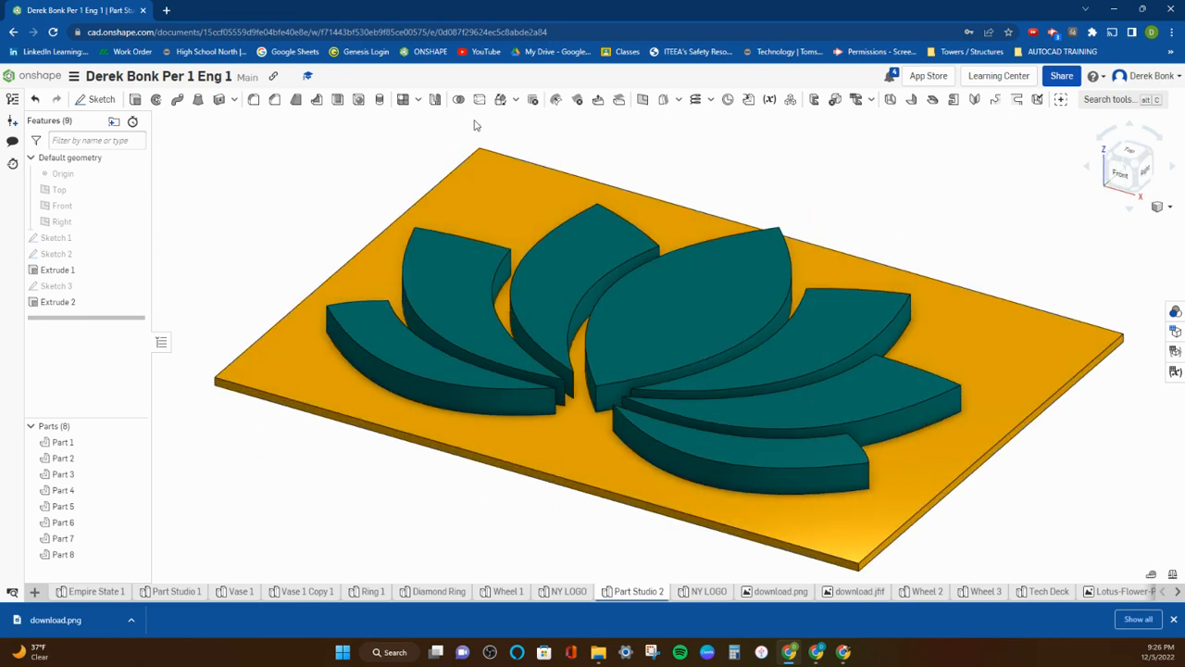
left_click(274, 101)
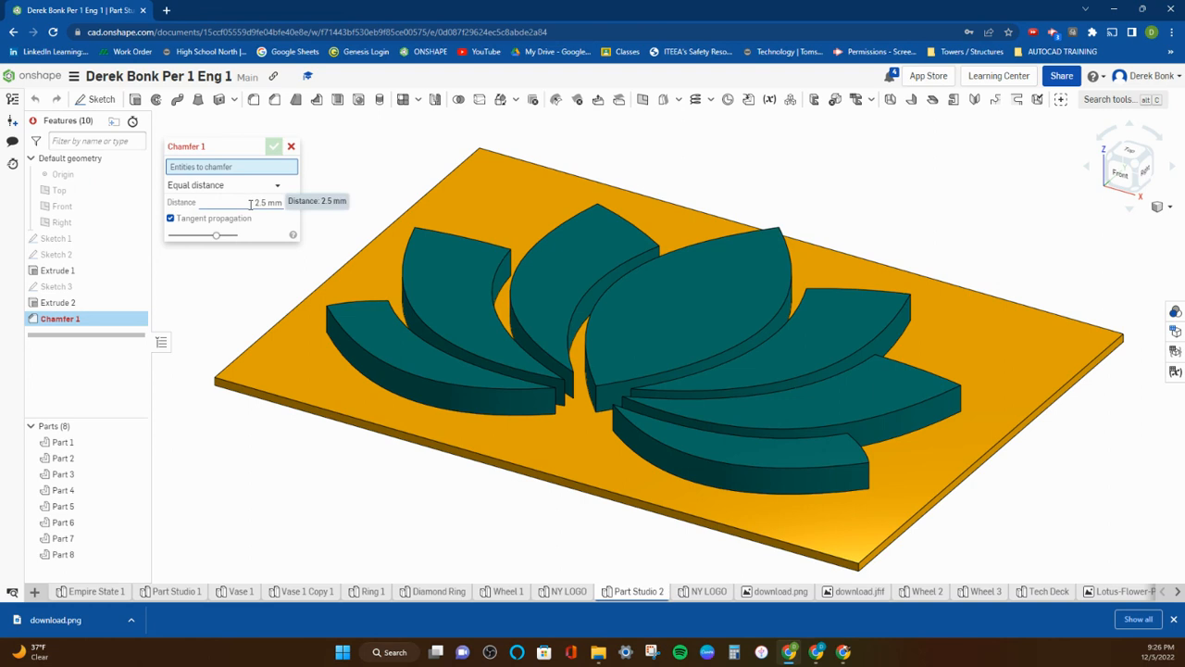
left_click(265, 345)
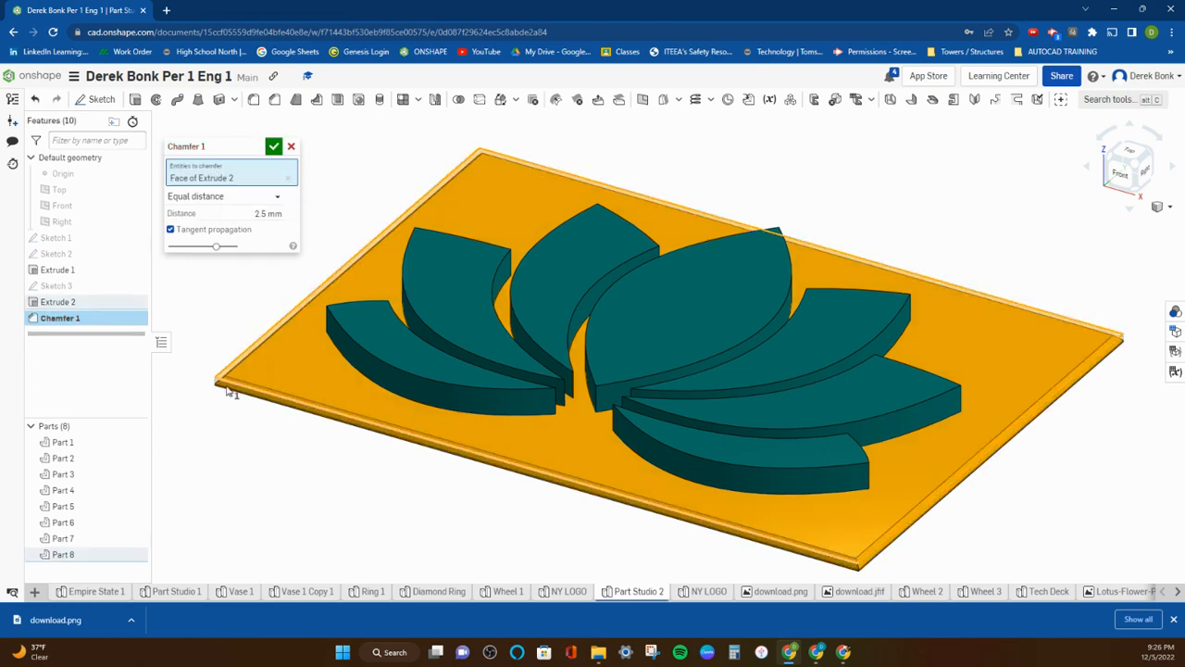
scroll(222, 392, "up", 5)
scroll(218, 363, "down", 3)
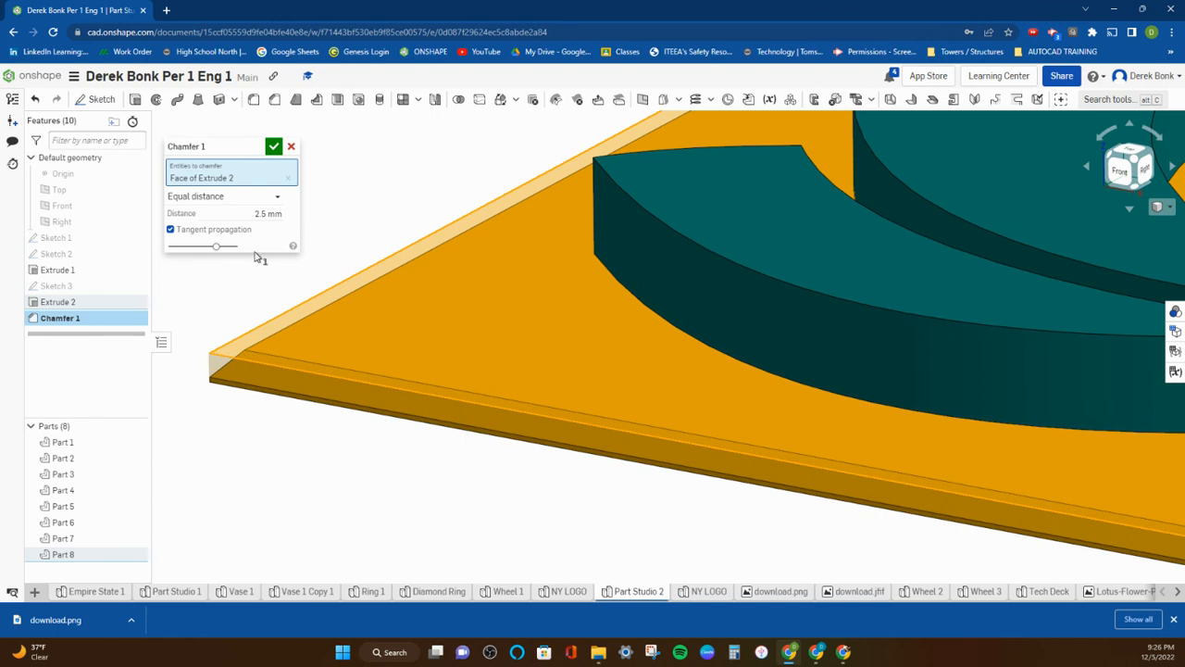
left_click(237, 212)
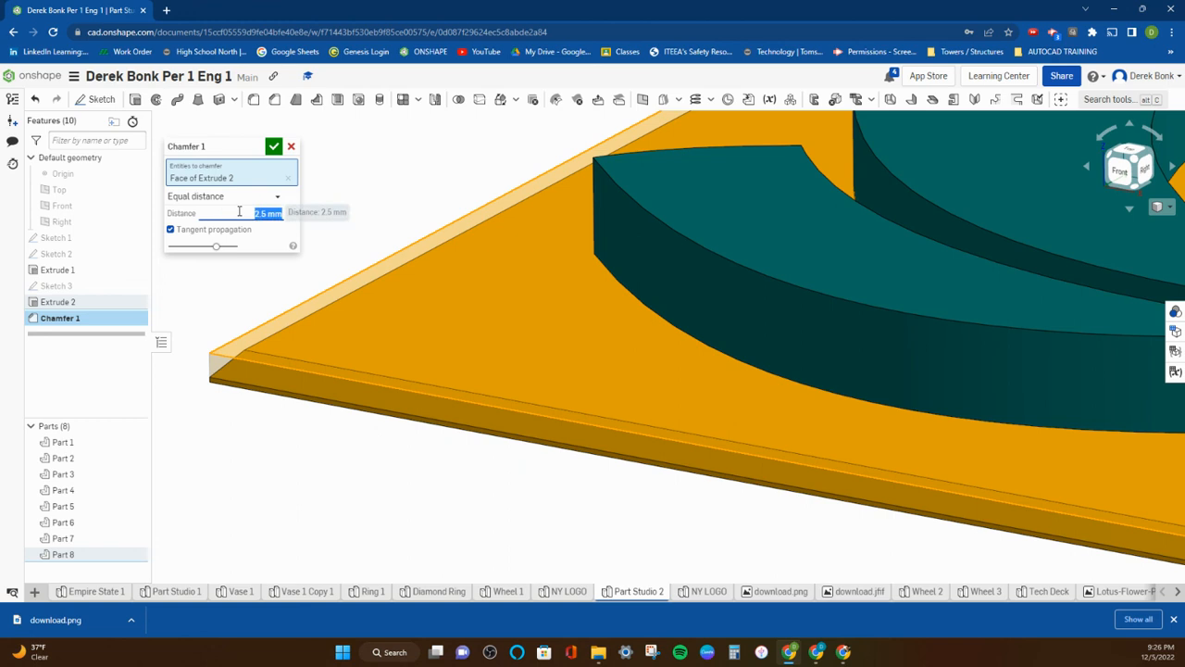
type("4")
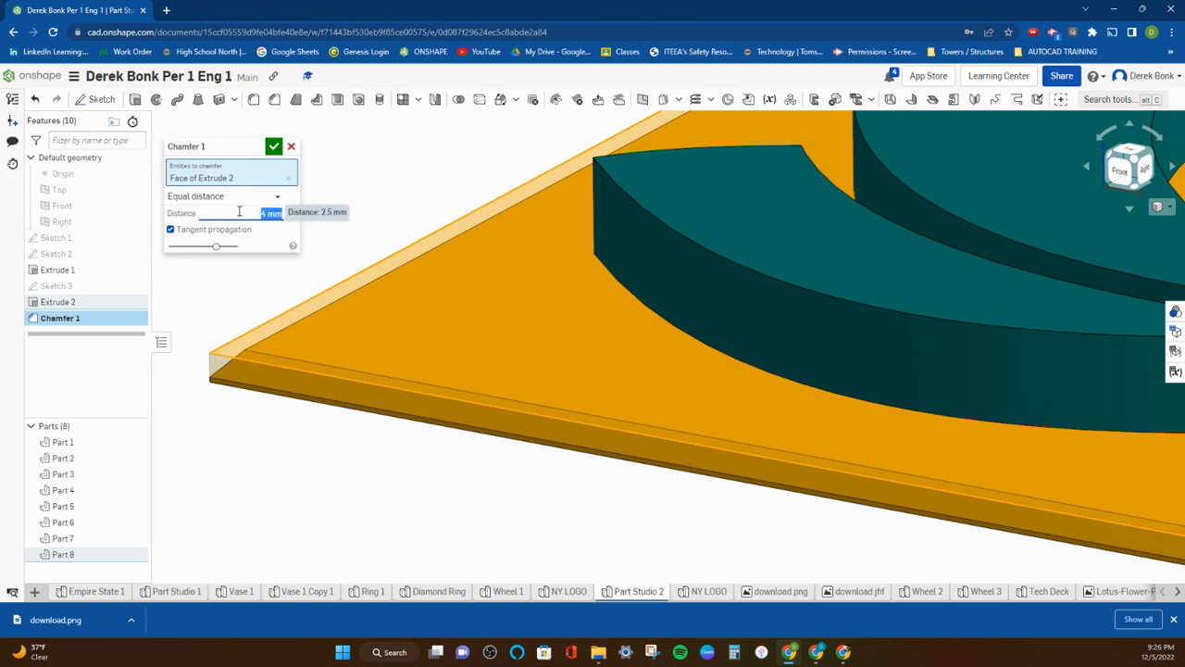
key("Return")
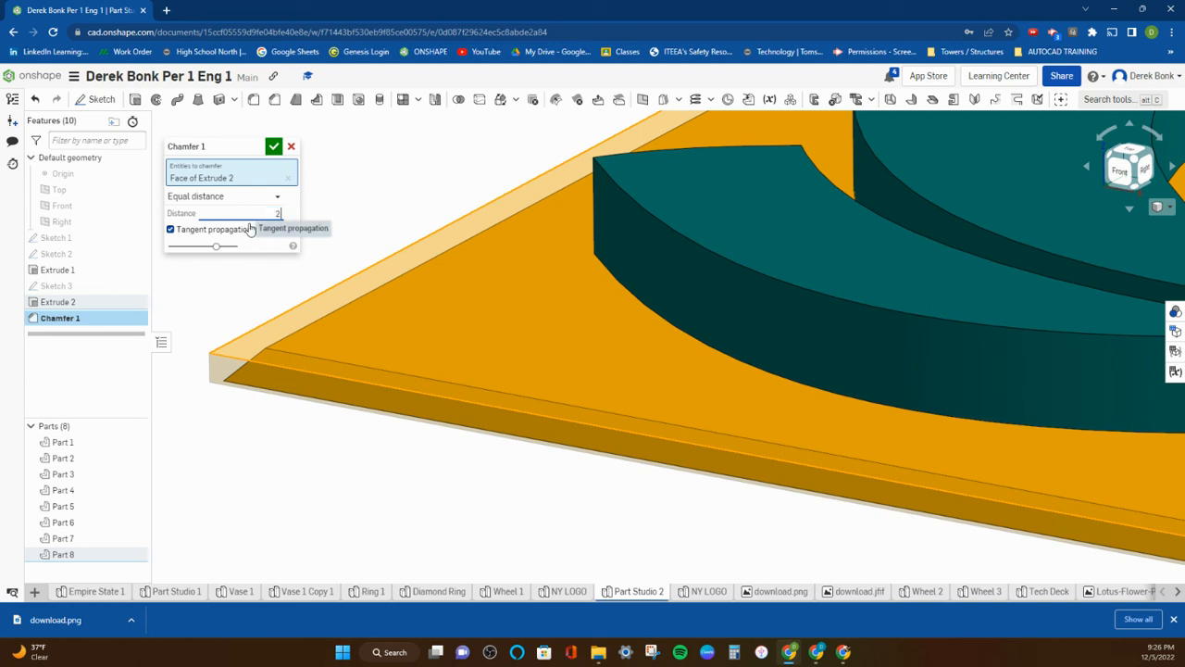
left_click(273, 146)
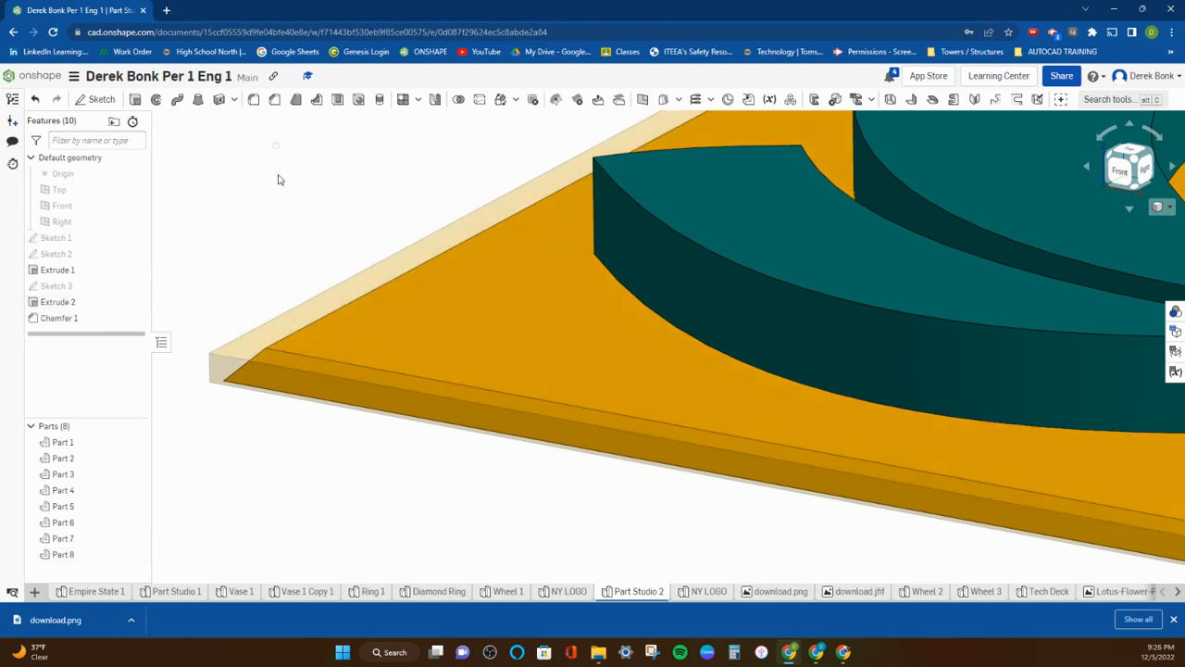
Step: Show Sketch 1 and open Sketch 2 to review the traced and mirrored conic curves
scroll(278, 179, "down", 5)
right_click_drag(391, 243, 474, 316)
key("f")
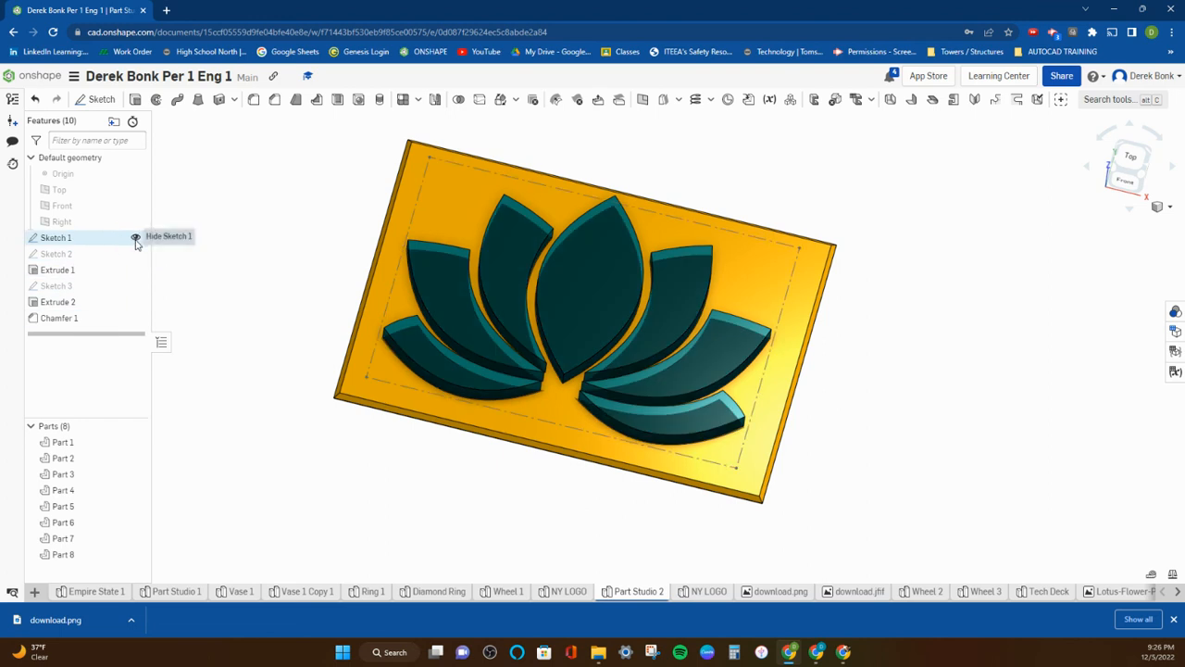
left_click(135, 238)
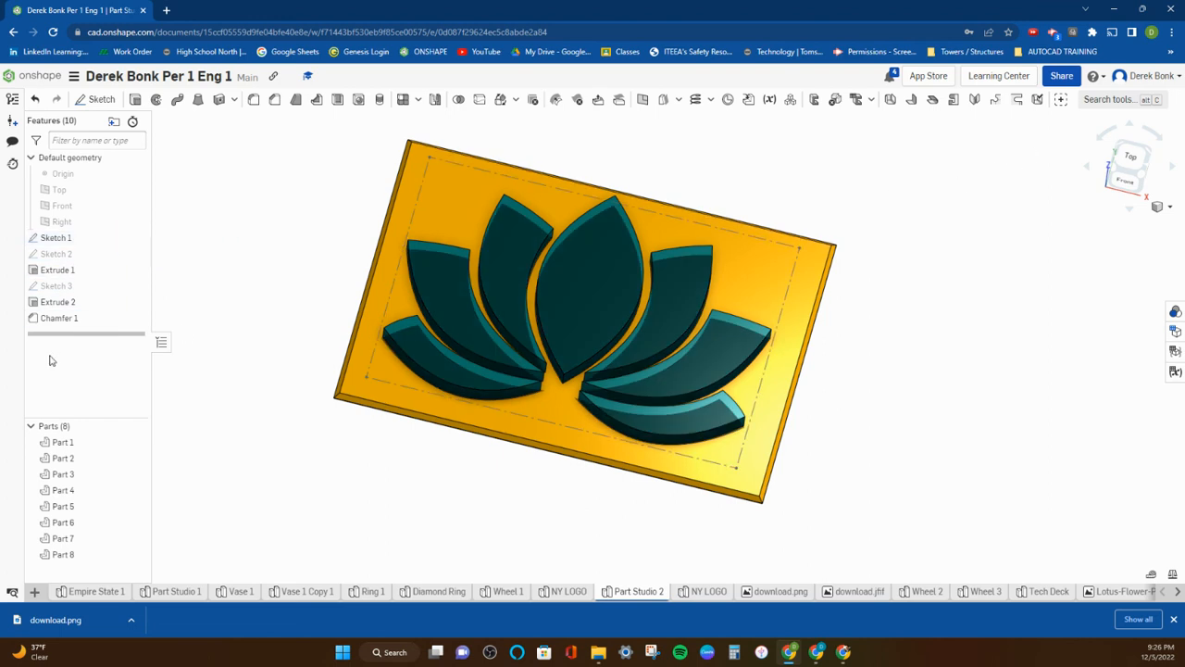
left_click(69, 258)
double_click(69, 258)
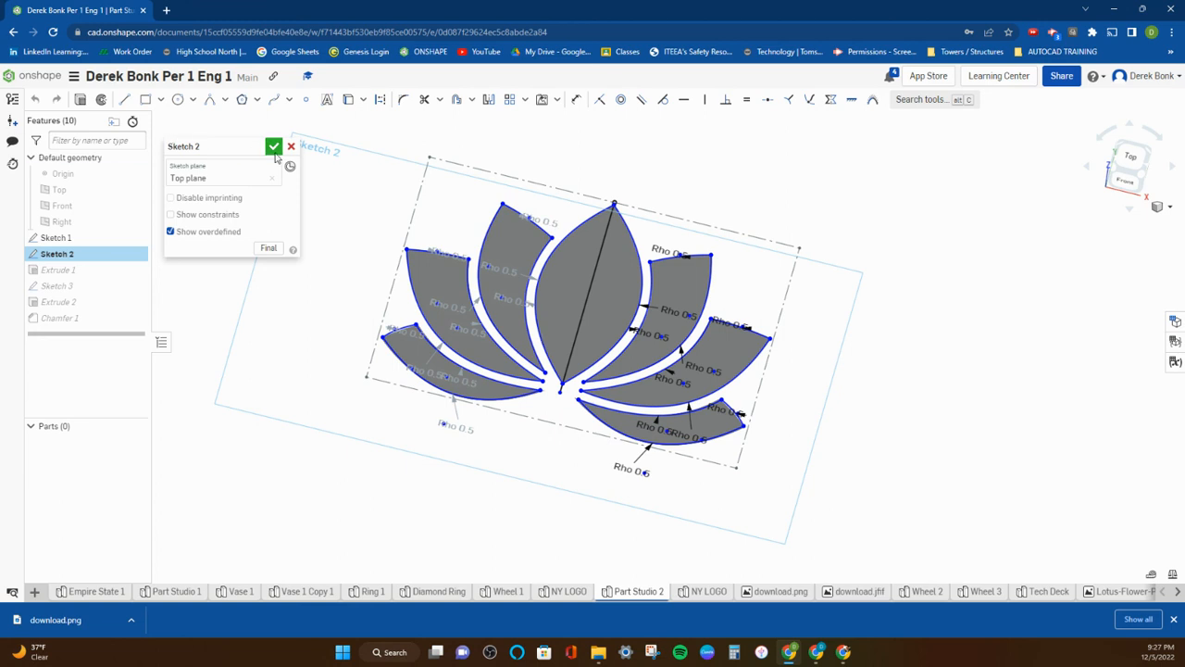
Step: Close Sketch 2 without edits, hide Sketch 1, and look over the finished flower plaque
left_click(274, 146)
right_click_drag(278, 225, 275, 212)
left_click(134, 237)
right_click_drag(263, 234, 246, 271)
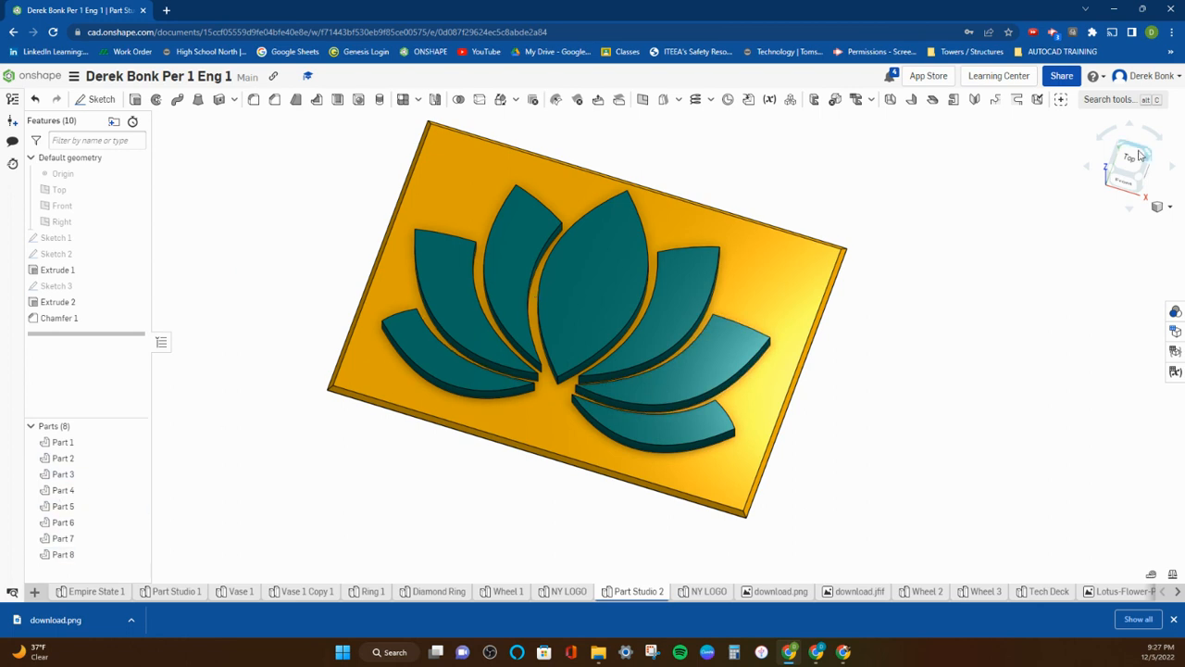
left_click(1139, 185)
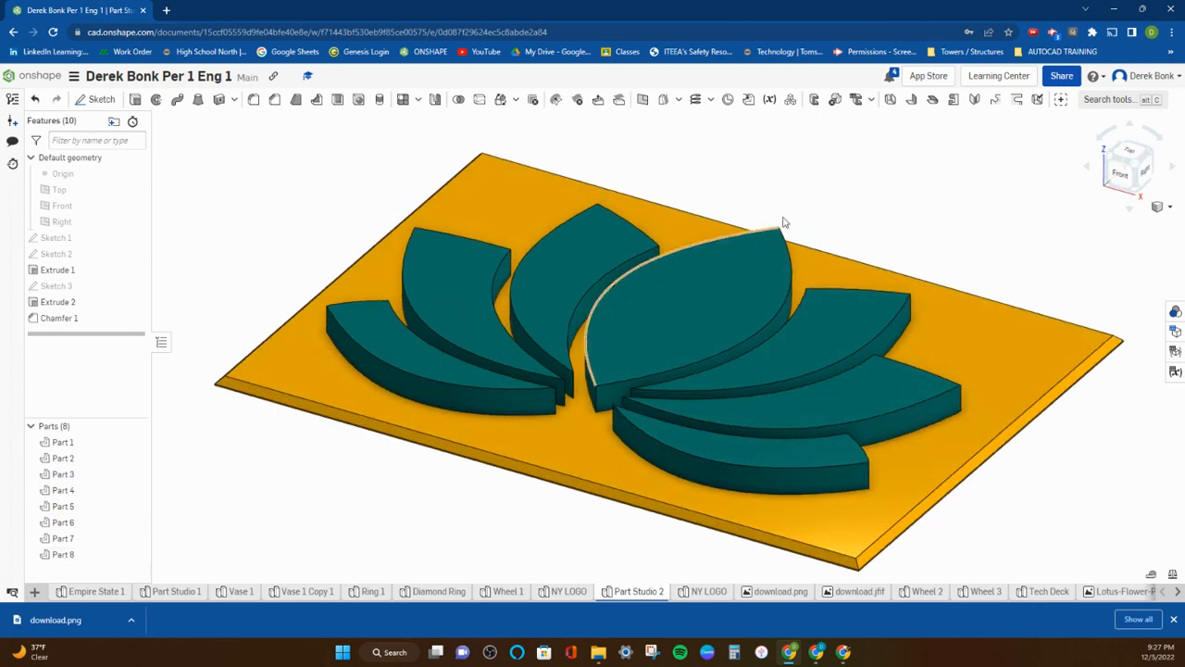